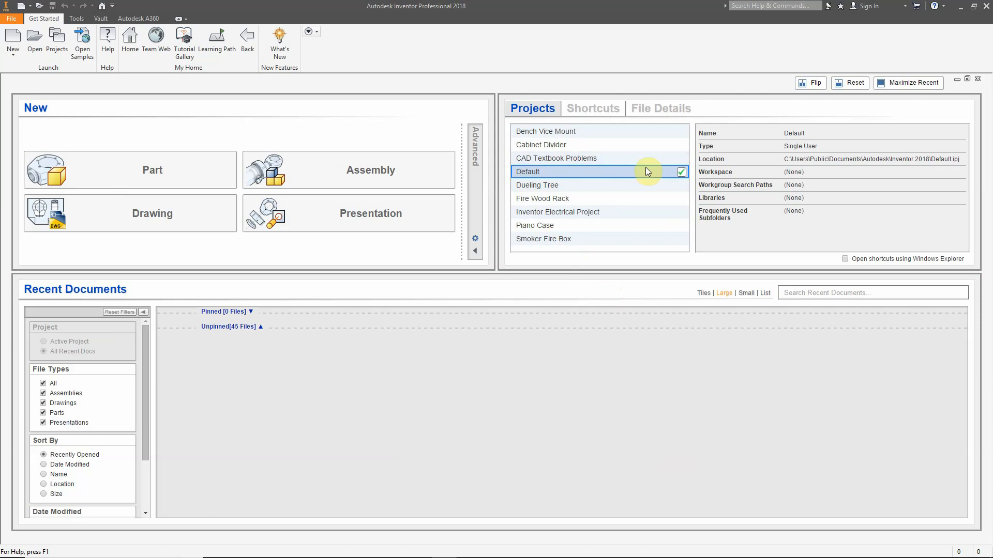
Check the Default project entry and look through the advanced template list before returning to the basic file types
{"action": "left_click", "coordinate": [681, 172]}
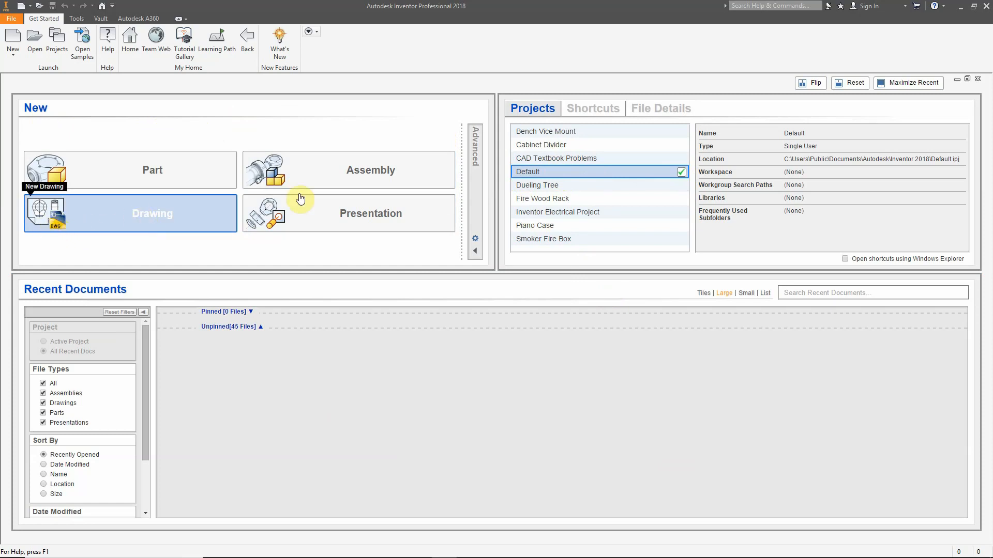
{"action": "left_click", "coordinate": [474, 190]}
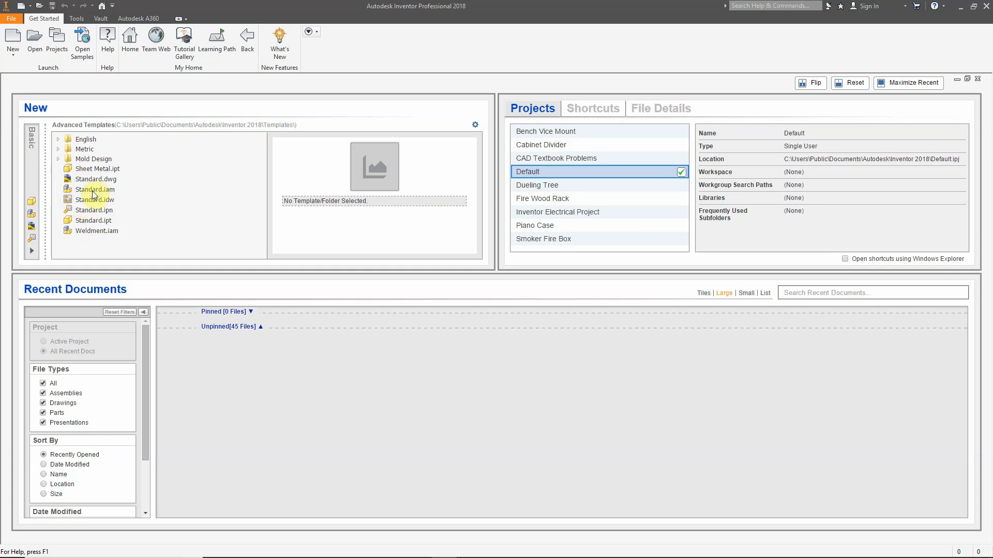
{"action": "left_click", "coordinate": [35, 170]}
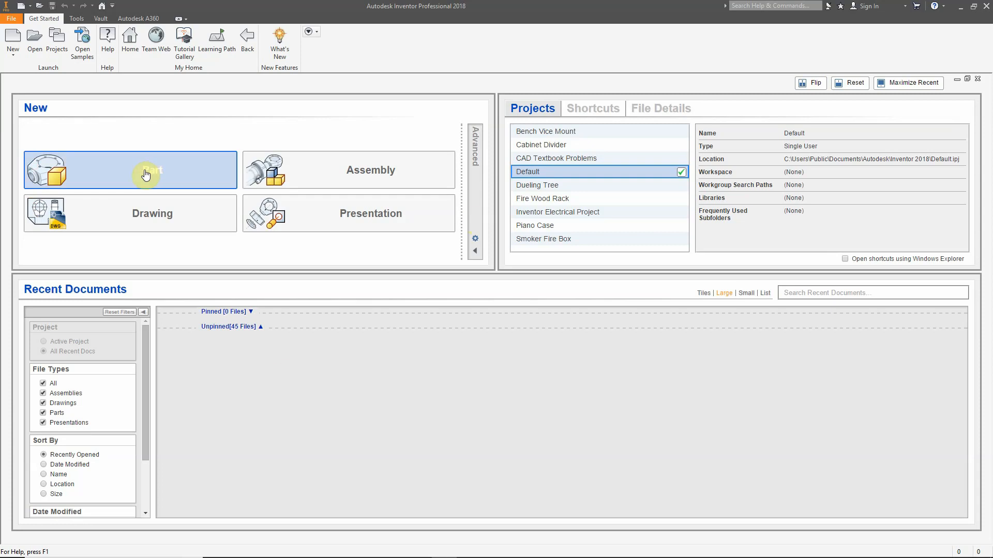
Open the Create New File dialog, reposition it, and select the Standard.idw drawing template
{"action": "left_click", "coordinate": [14, 39]}
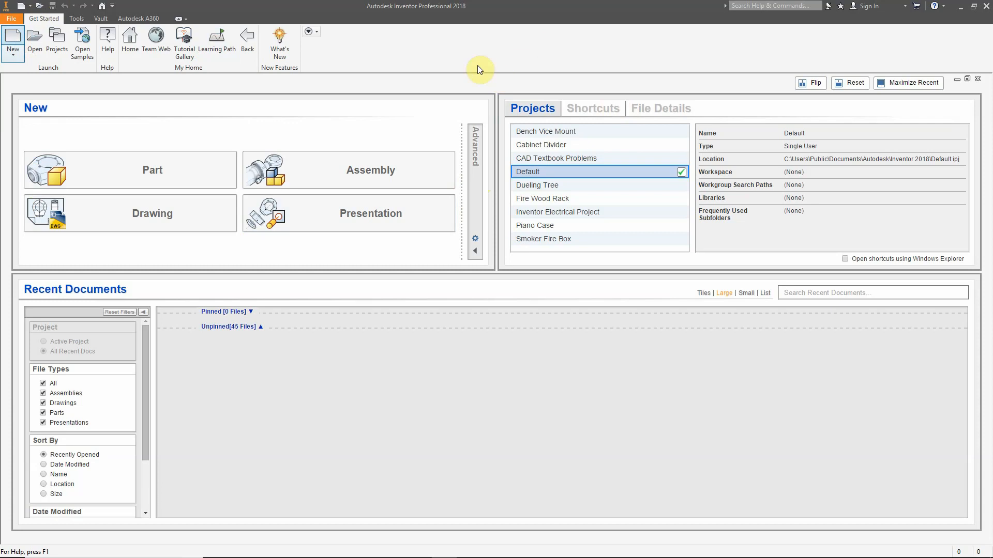
{"action": "left_click_drag", "start_coordinate": [442, 61], "coordinate": [501, 126]}
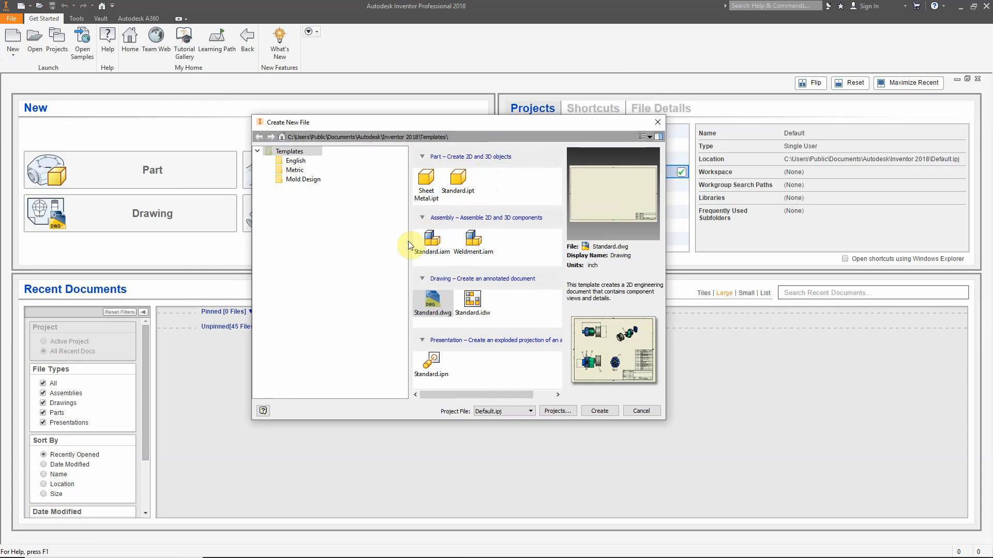
{"action": "left_click", "coordinate": [476, 304]}
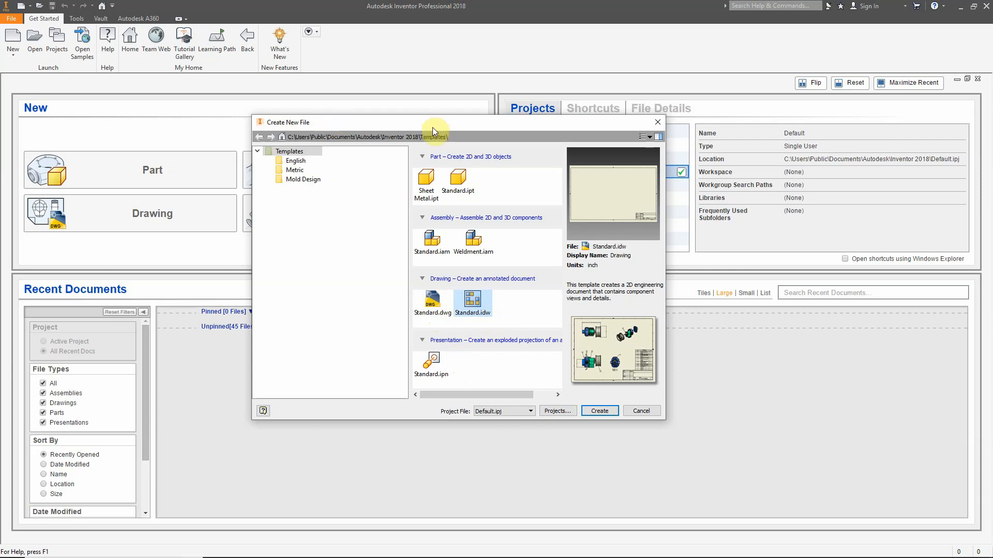
{"action": "left_click_drag", "start_coordinate": [434, 123], "coordinate": [415, 119]}
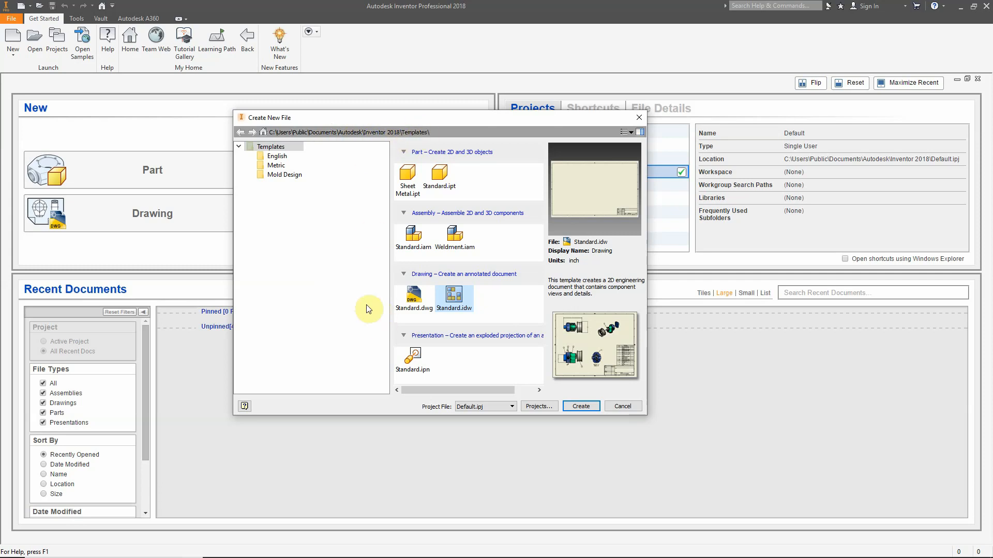
Switch to File Explorer and open the Autodesk folder under Users, Public, Public Documents on Local Disk (C:)
{"action": "key", "text": "alt+Tab"}
{"action": "key", "text": "Tab"}
{"action": "key", "text": "Tab"}
{"action": "key", "text": "Tab"}
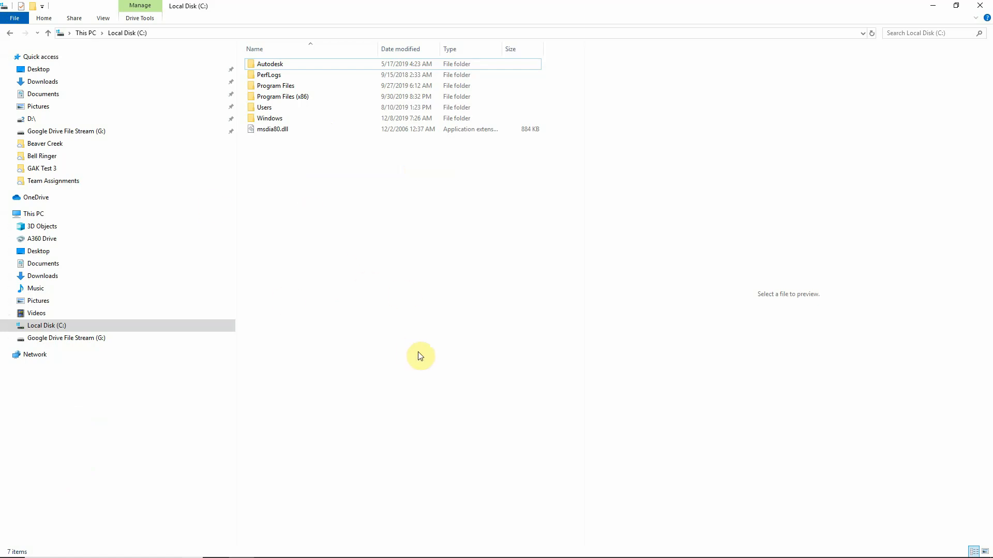
{"action": "left_click", "coordinate": [10, 327]}
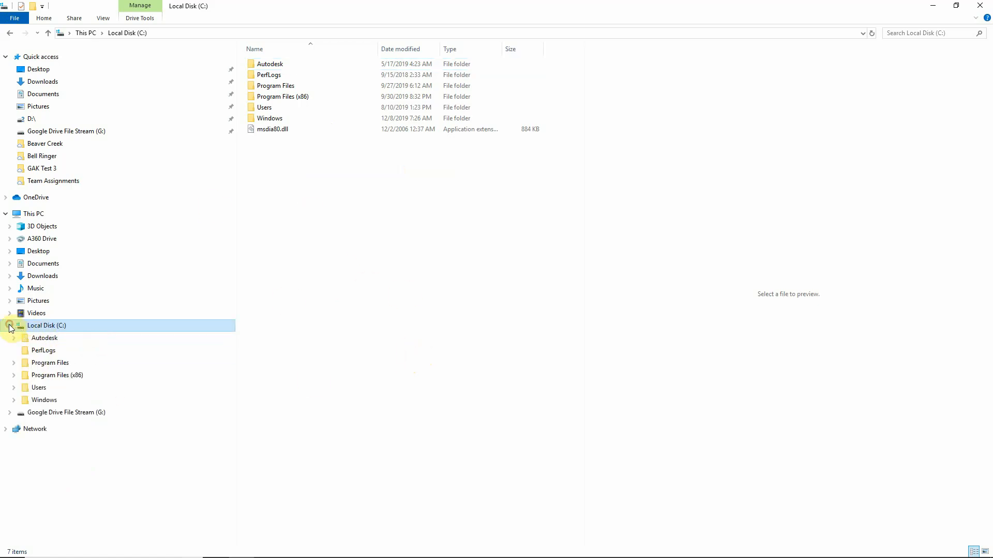
{"action": "left_click", "coordinate": [14, 388]}
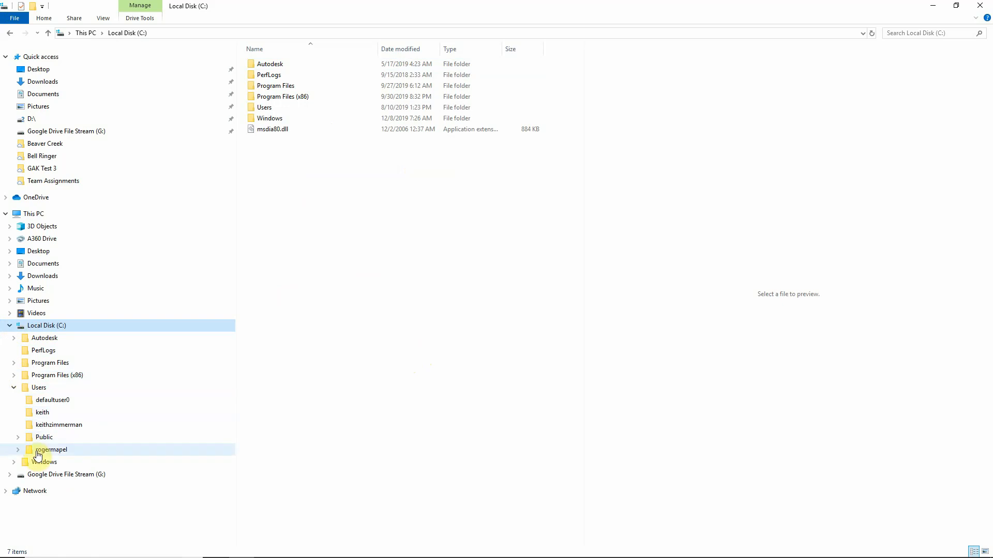
{"action": "left_click", "coordinate": [18, 438]}
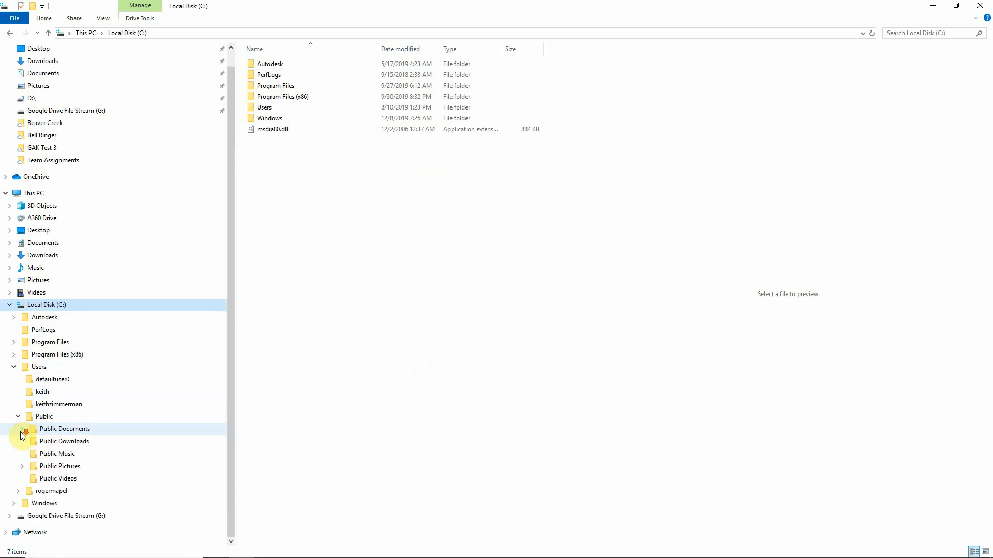
{"action": "left_click", "coordinate": [22, 429]}
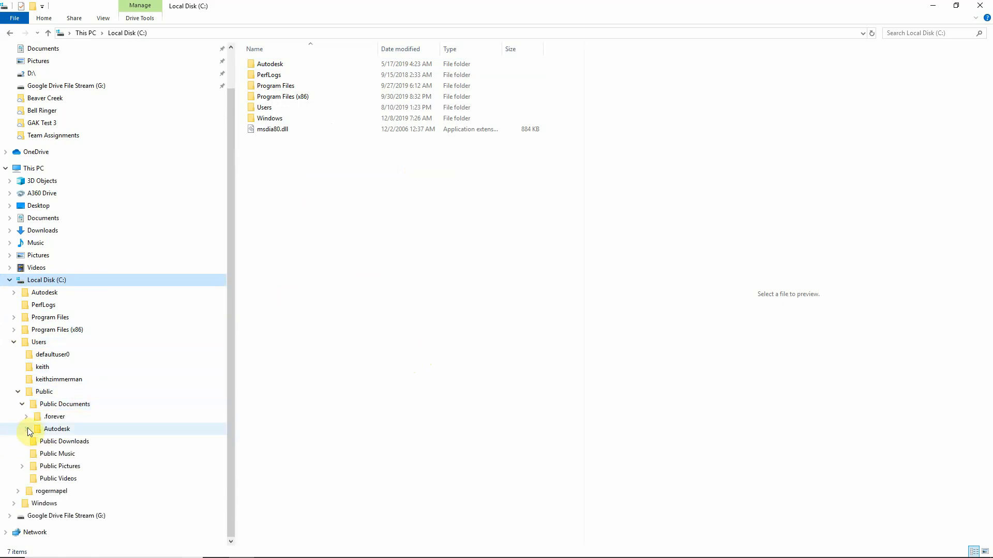
{"action": "left_click", "coordinate": [25, 427]}
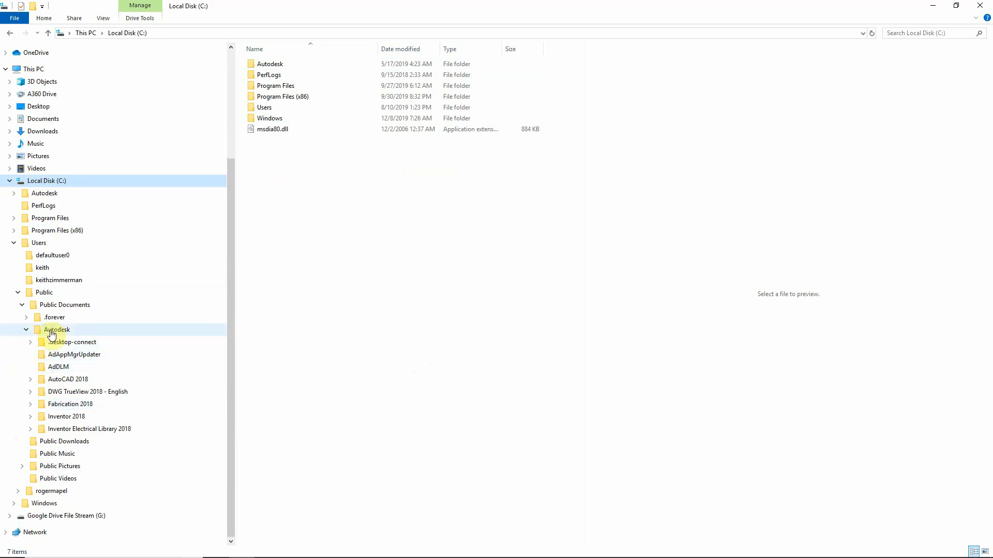
{"action": "left_click", "coordinate": [51, 331]}
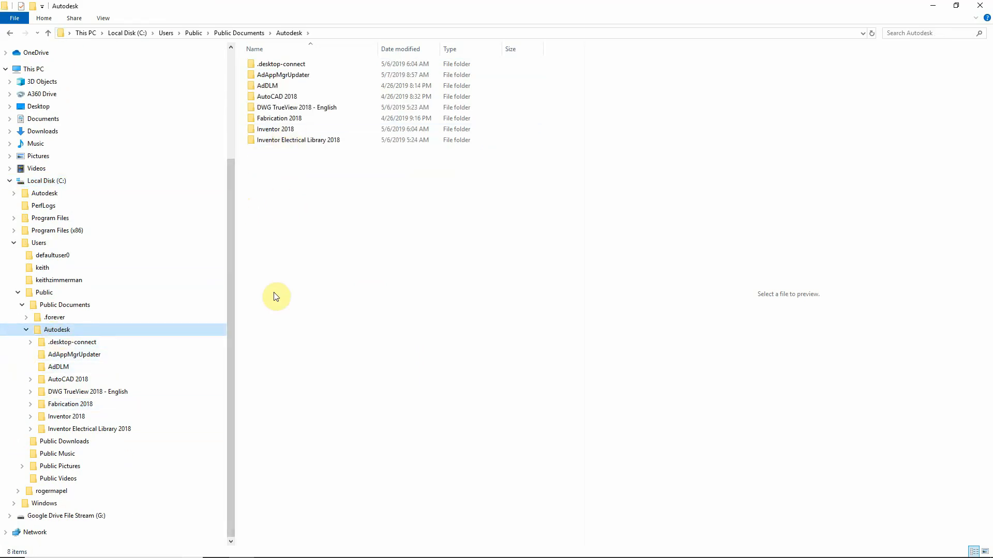
Open the Templates folder inside Inventor 2018 and expand its subfolders in the folder tree
{"action": "left_click", "coordinate": [29, 419]}
{"action": "scroll", "coordinate": [32, 398], "scroll_direction": "down", "scroll_amount": 3}
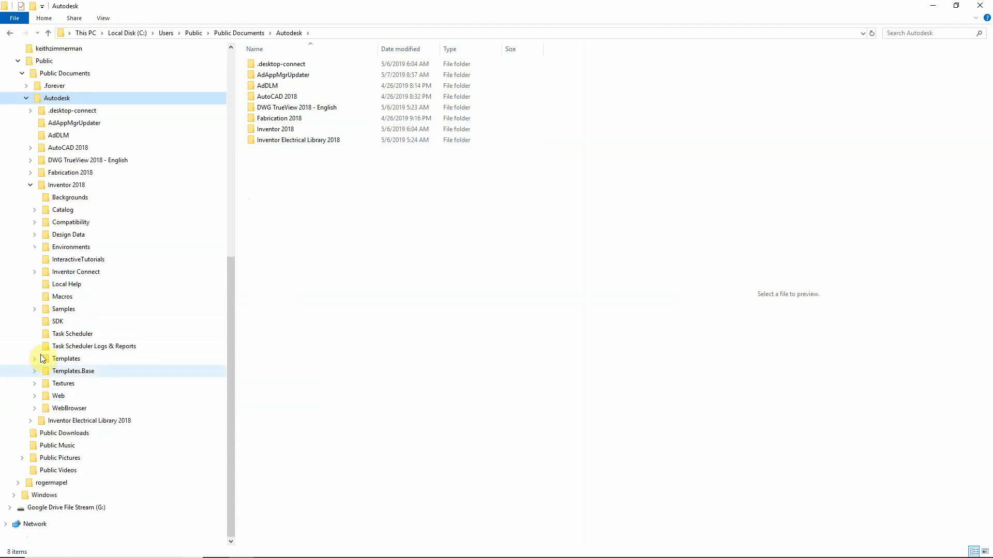
{"action": "left_click", "coordinate": [62, 359]}
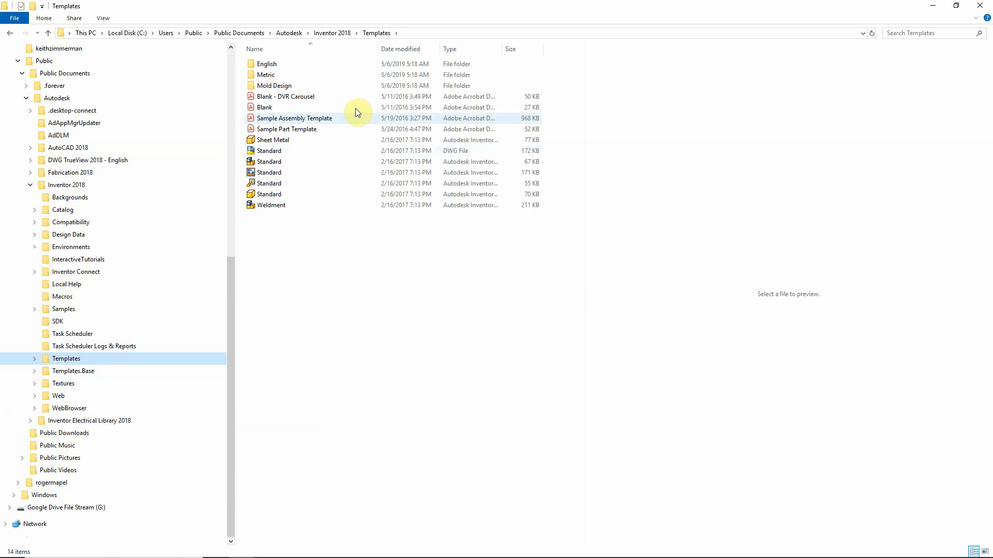
{"action": "left_click", "coordinate": [34, 359]}
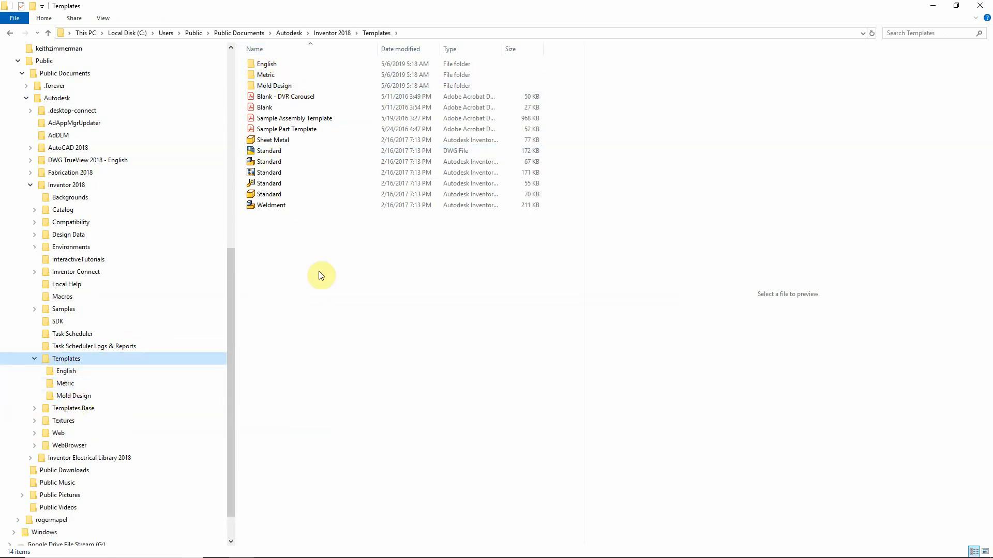
Size all columns of the Templates file list to fit and sort the files by type
{"action": "right_click", "coordinate": [461, 49]}
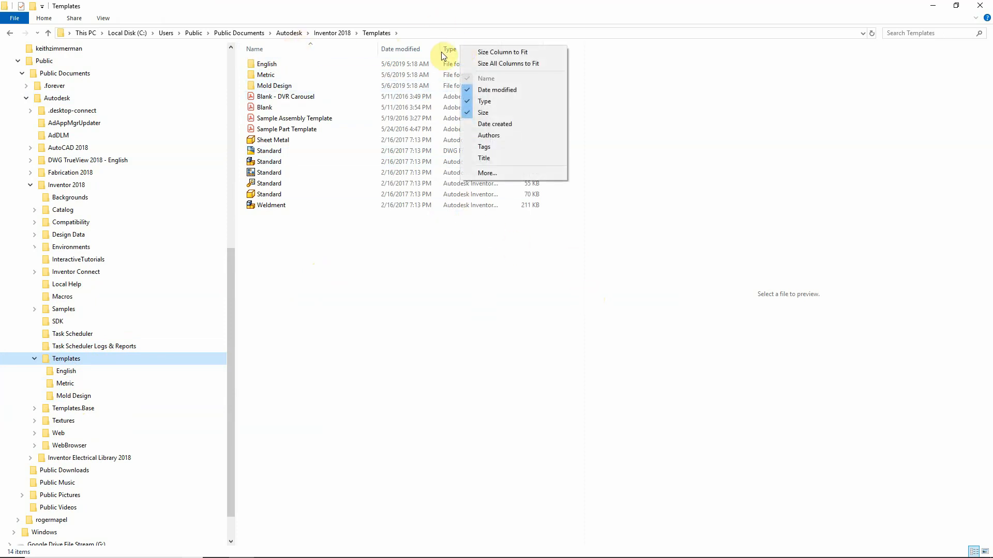
{"action": "left_click", "coordinate": [494, 64]}
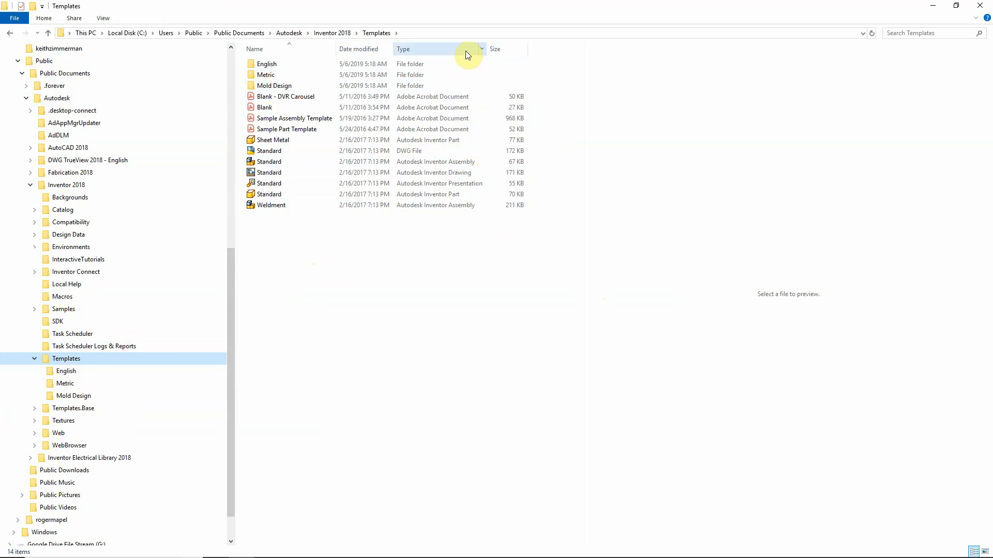
{"action": "left_click", "coordinate": [447, 50]}
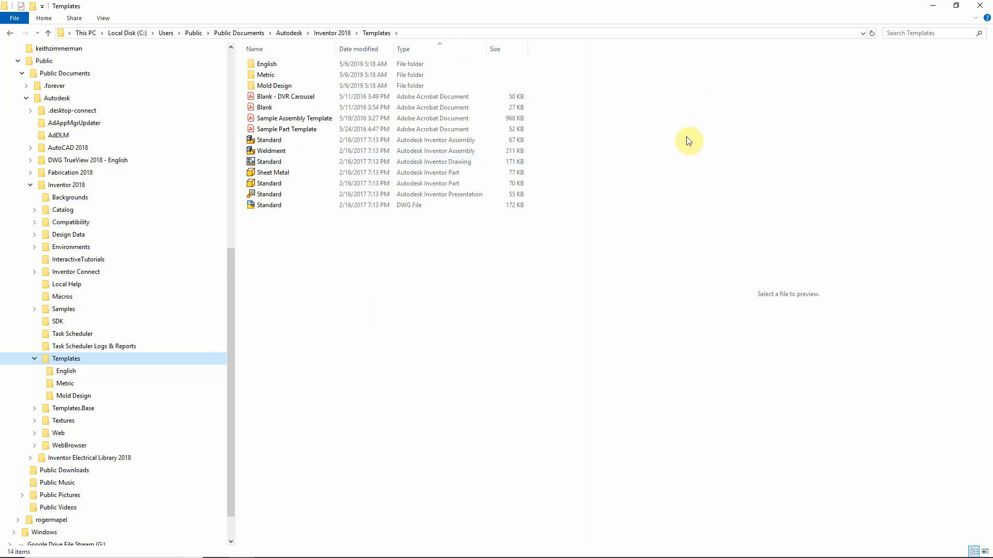
Switch back to Inventor and create a new drawing from the Standard.dwg template
{"action": "key", "text": "alt+Tab"}
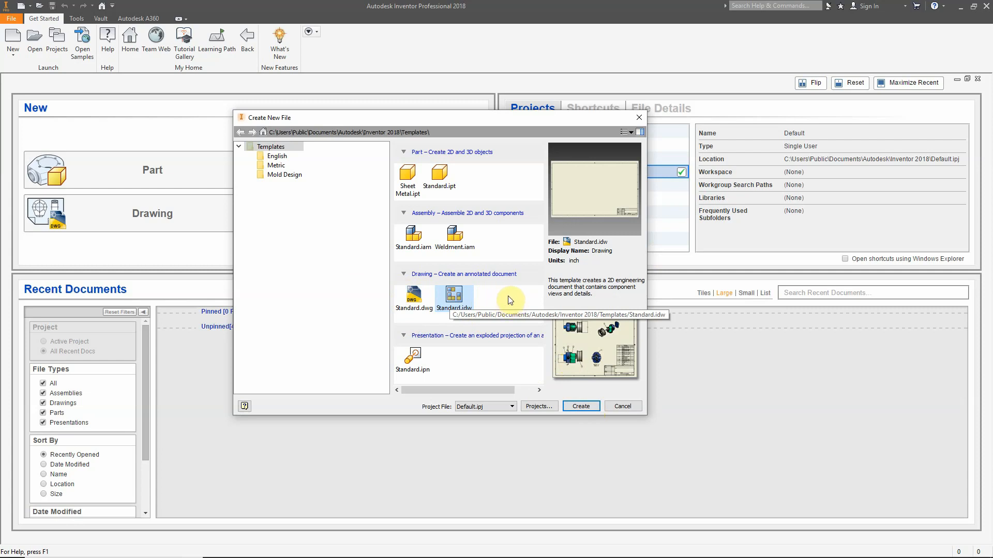
{"action": "double_click", "coordinate": [414, 298]}
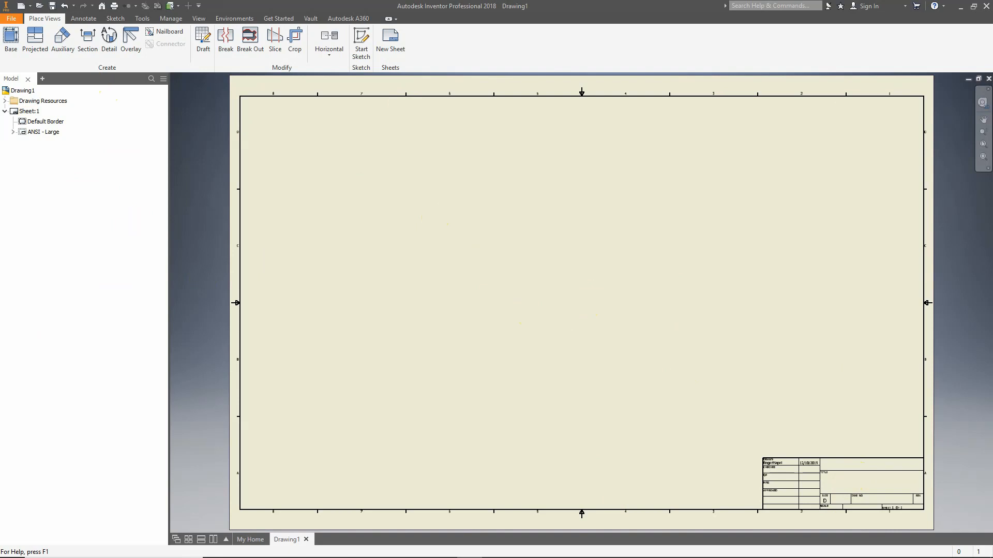
Turn the Model browser off and back on in the user interface display options, and return to the view placement tools
{"action": "left_click", "coordinate": [200, 21]}
{"action": "left_click", "coordinate": [21, 50]}
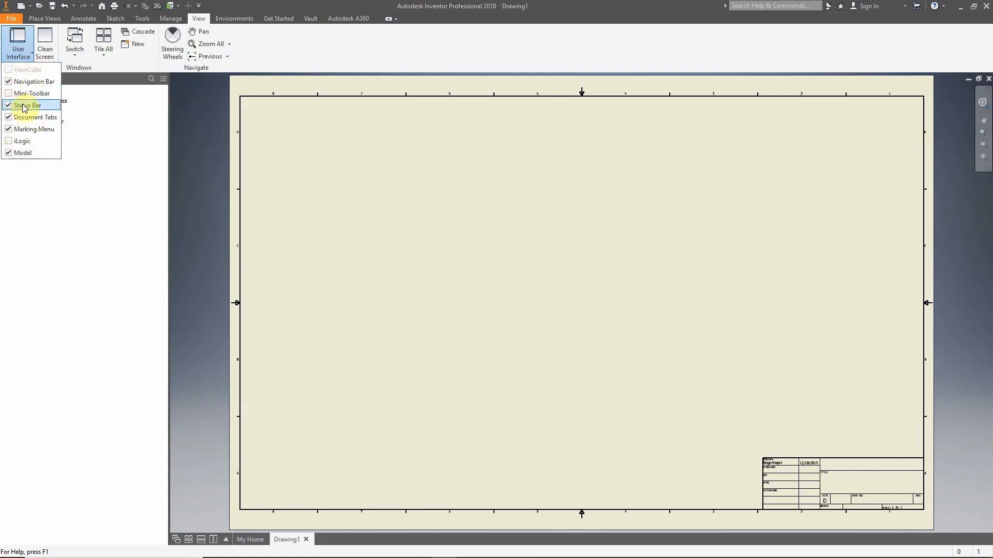
{"action": "left_click", "coordinate": [9, 153]}
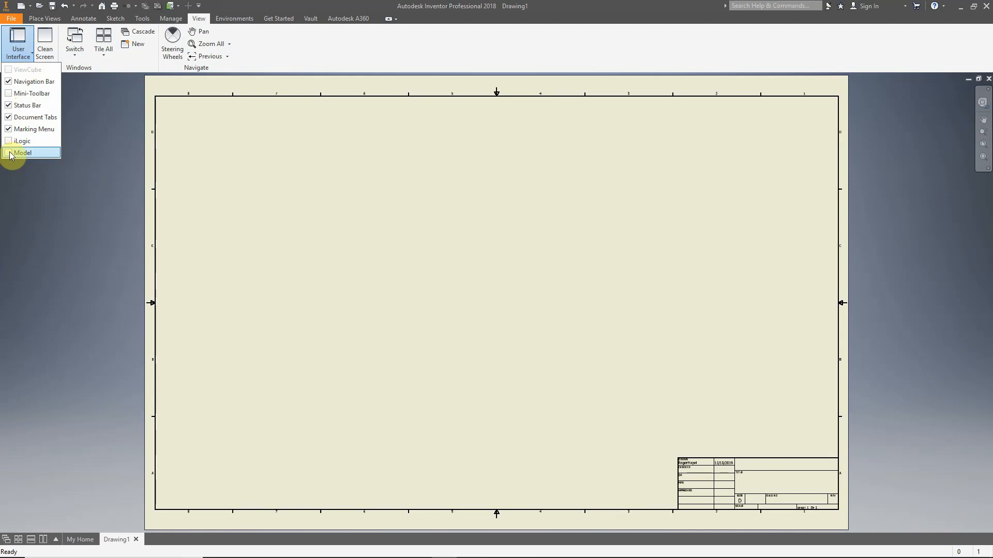
{"action": "left_click", "coordinate": [10, 153]}
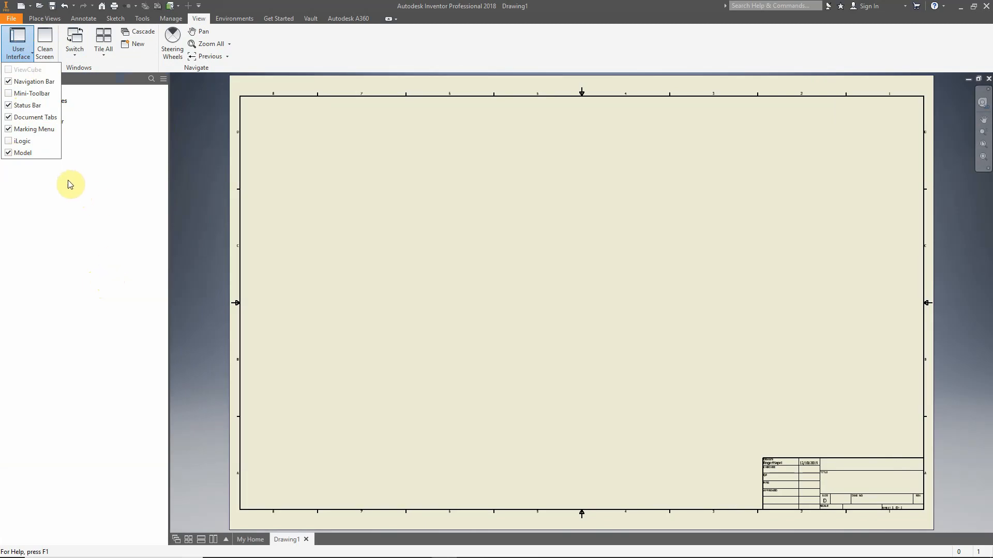
{"action": "left_click", "coordinate": [26, 43]}
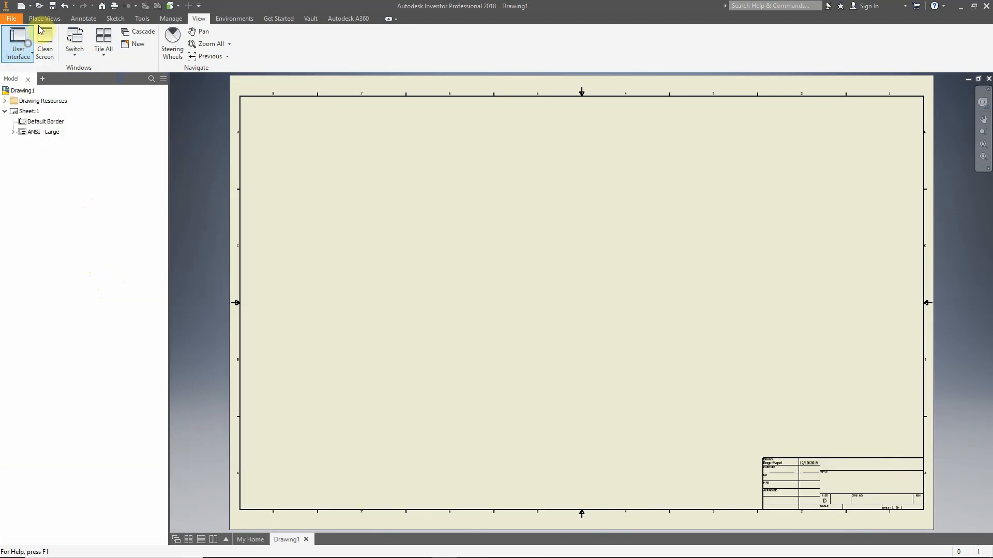
{"action": "left_click", "coordinate": [41, 19]}
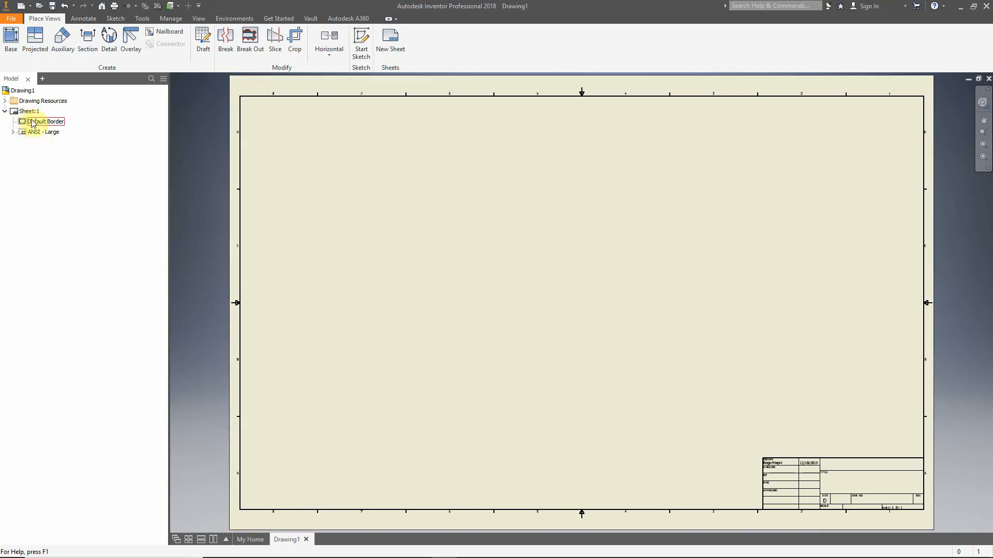
Expand Drawing Resources in the browser along with its Title Blocks, Borders and Sheet Formats
{"action": "left_click", "coordinate": [6, 102]}
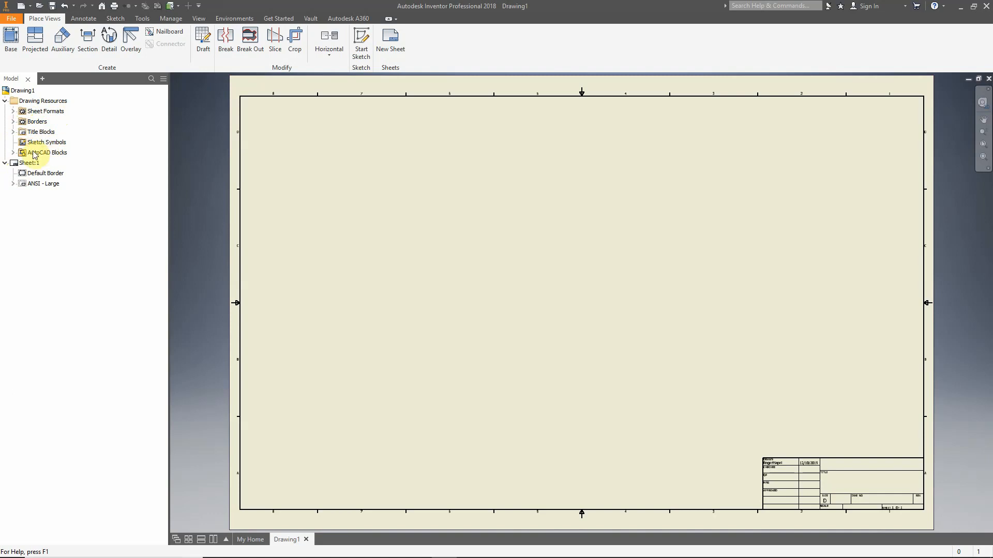
{"action": "left_click", "coordinate": [14, 133]}
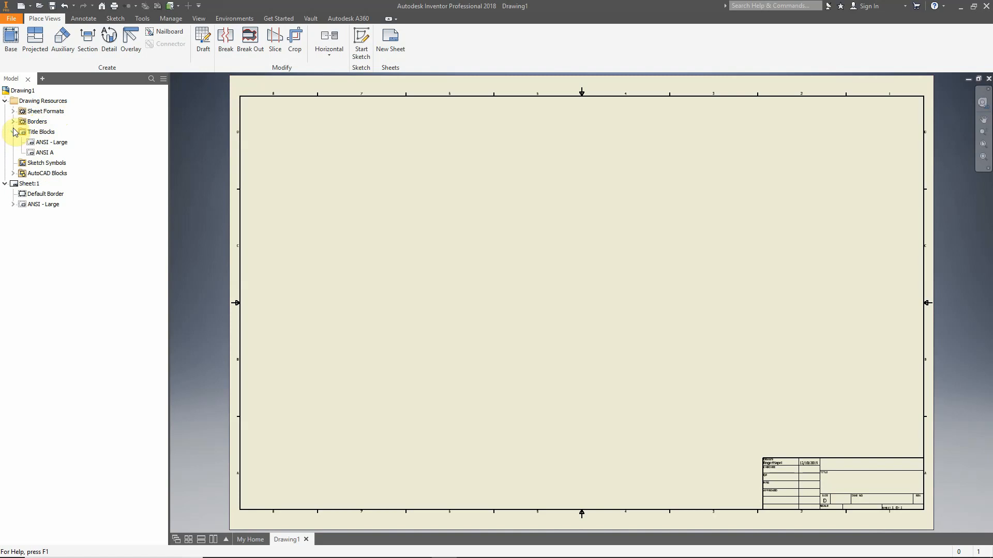
{"action": "left_click", "coordinate": [14, 122]}
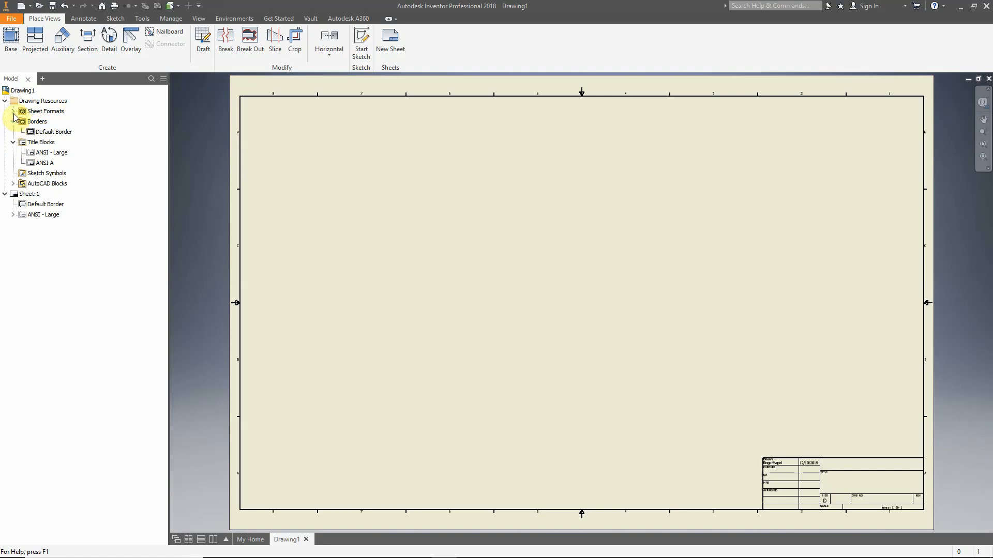
{"action": "left_click", "coordinate": [14, 112]}
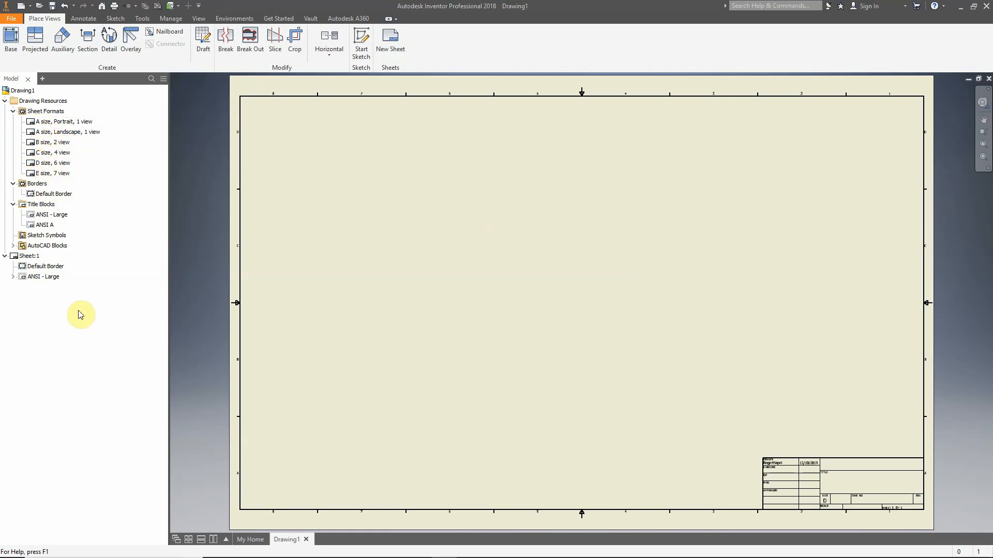
Delete the ANSI - Large title block from Sheet:1
{"action": "left_click", "coordinate": [31, 257]}
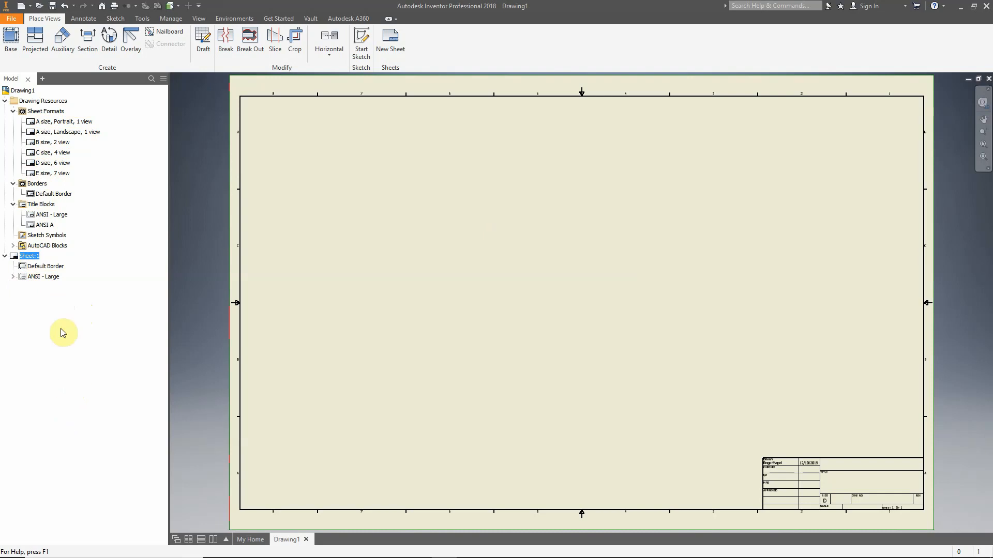
{"action": "left_click", "coordinate": [43, 267]}
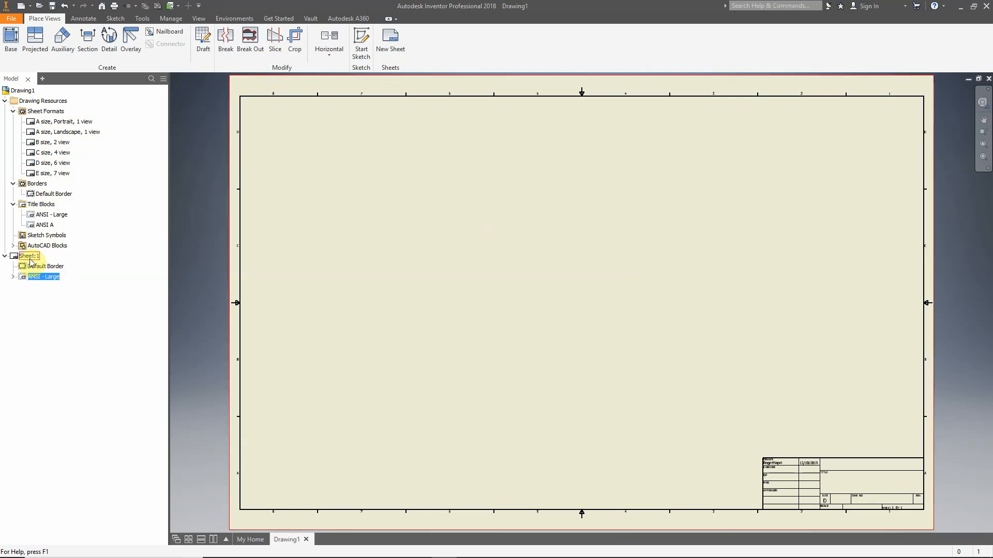
{"action": "left_click", "coordinate": [31, 257]}
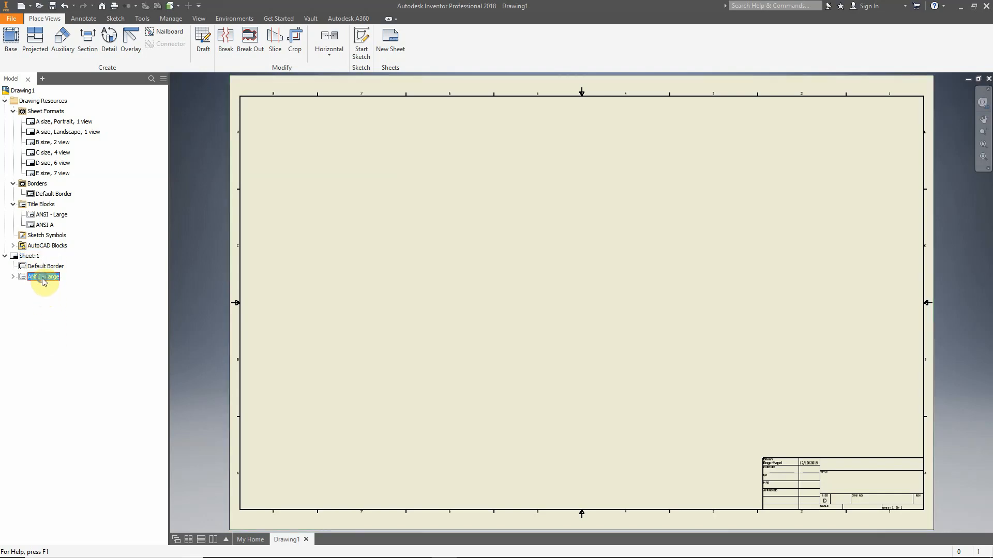
{"action": "right_click", "coordinate": [44, 279]}
{"action": "left_click", "coordinate": [62, 295]}
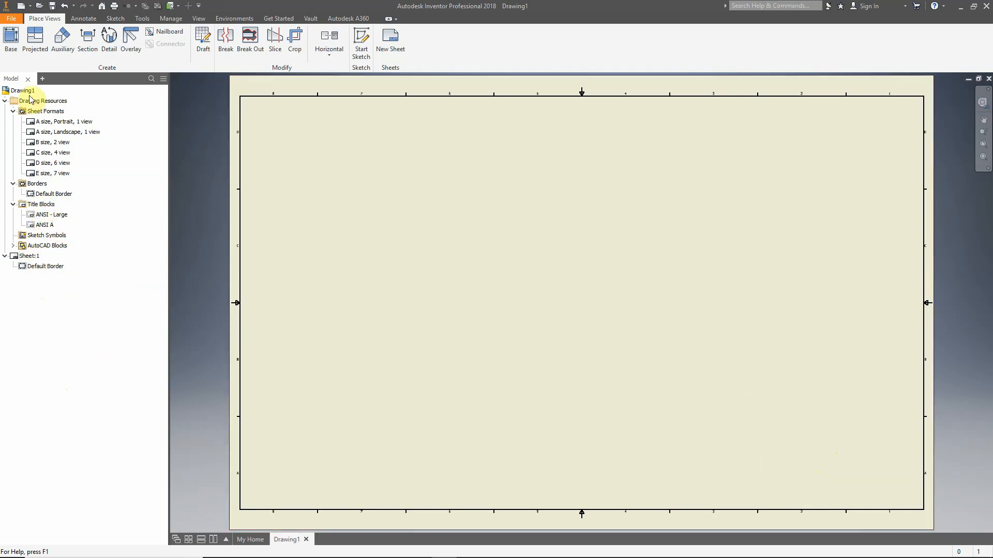
Insert the ANSI - Large title block on Sheet:1 and delete it from the sheet again
{"action": "double_click", "coordinate": [44, 214]}
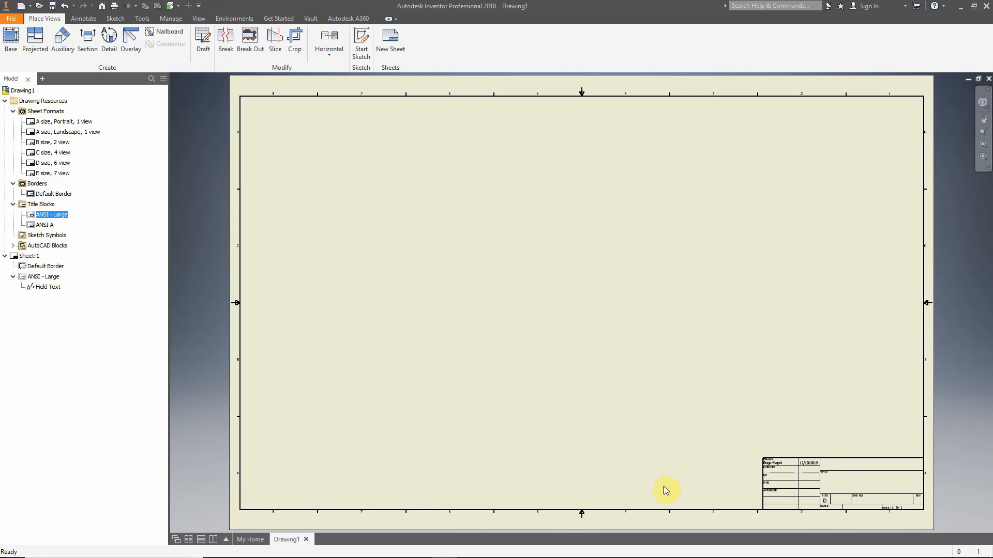
{"action": "right_click", "coordinate": [47, 279]}
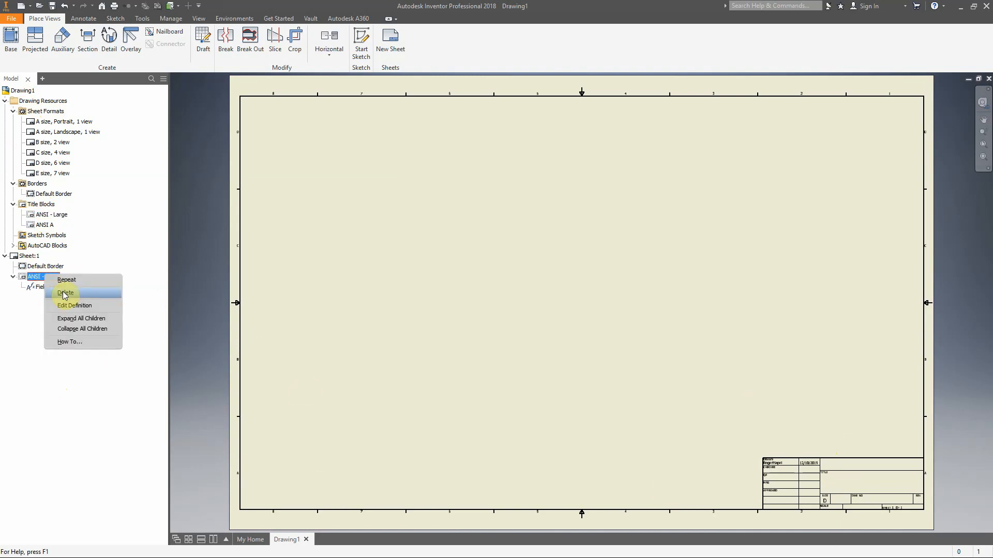
{"action": "left_click", "coordinate": [66, 293]}
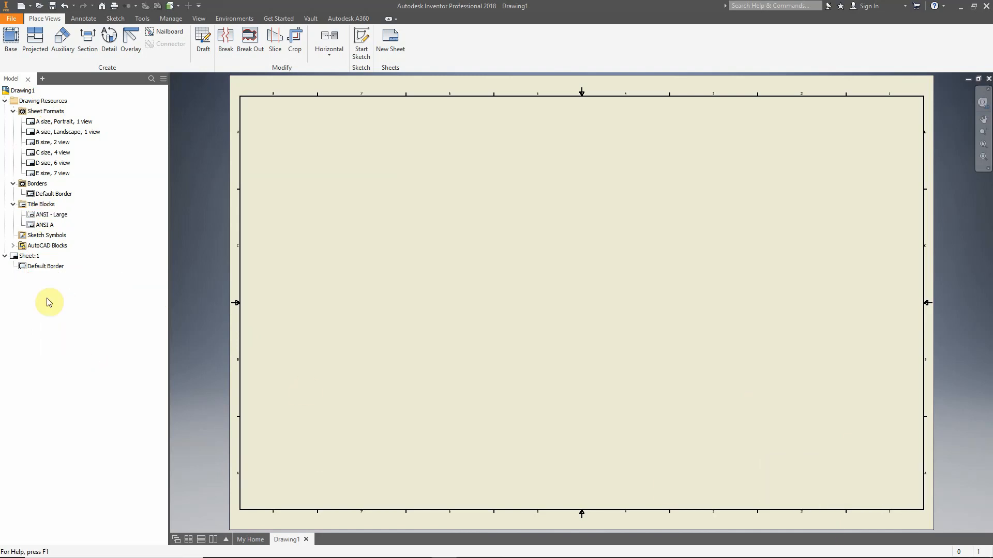
Insert the ANSI A title block on Sheet:1 and remove it from the sheet again
{"action": "double_click", "coordinate": [45, 228]}
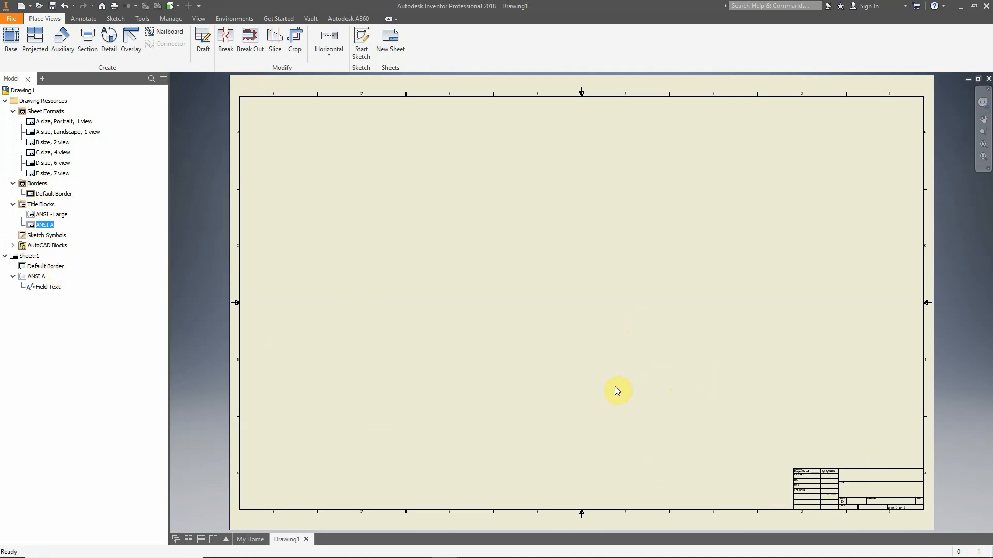
{"action": "right_click", "coordinate": [33, 279]}
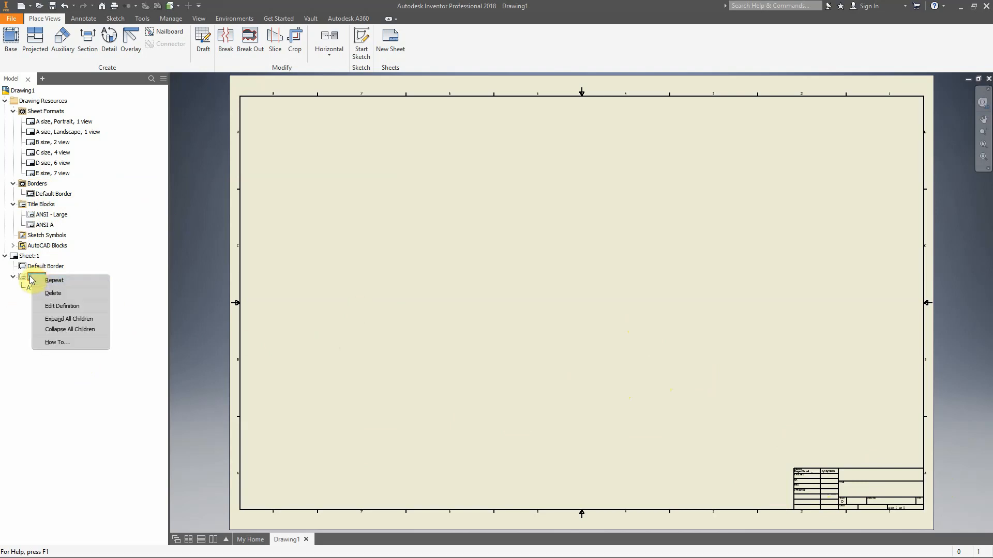
{"action": "left_click", "coordinate": [20, 380]}
{"action": "right_click", "coordinate": [35, 278]}
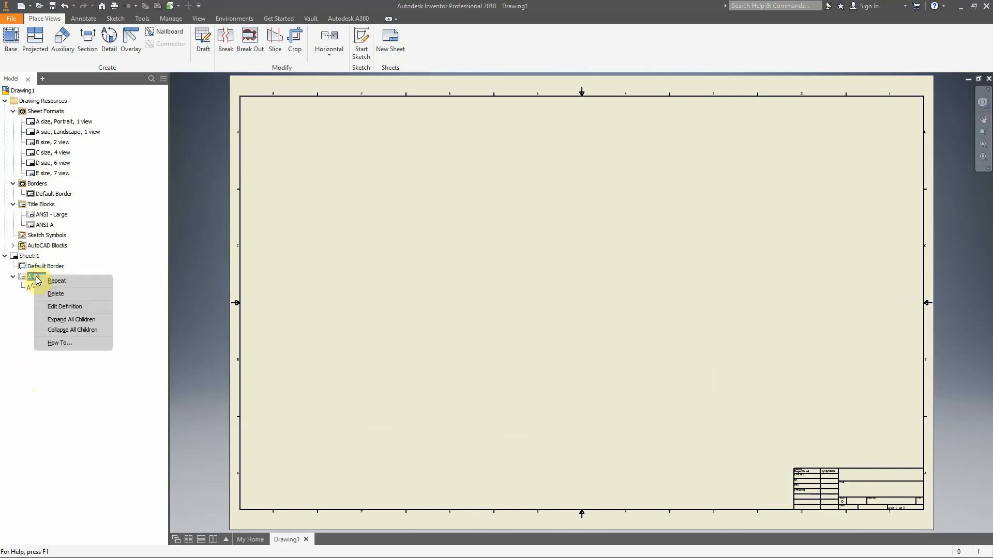
{"action": "left_click", "coordinate": [55, 294]}
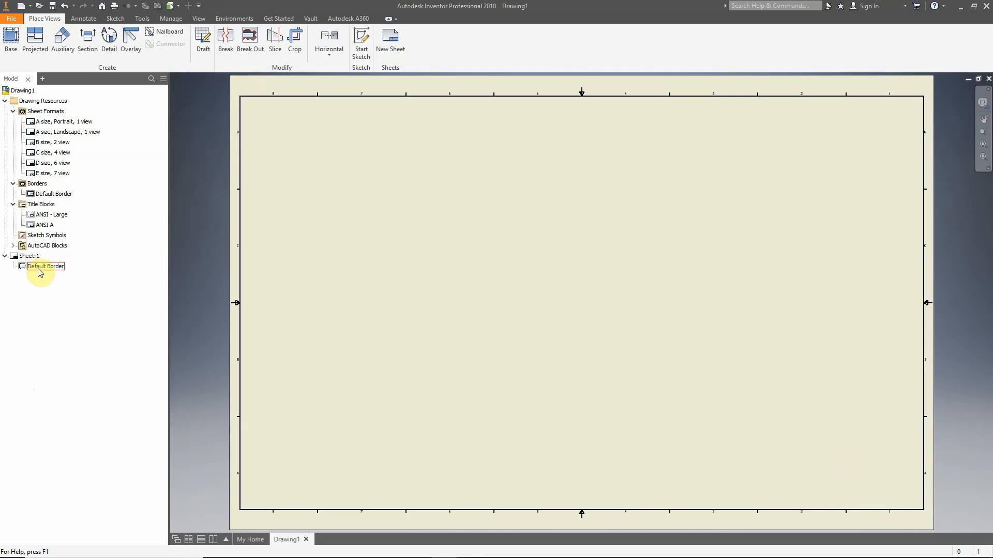
Delete the Default Border from Sheet:1
{"action": "left_click", "coordinate": [41, 271]}
{"action": "right_click", "coordinate": [41, 272]}
{"action": "left_click", "coordinate": [60, 284]}
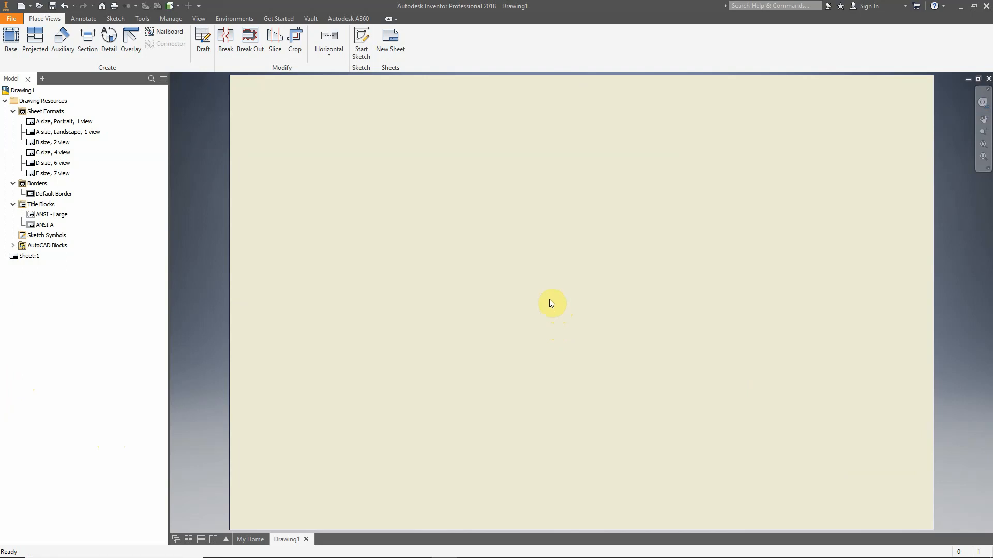
Open the sheet settings of Sheet:1 for editing and place the dialog over the blank sheet
{"action": "right_click", "coordinate": [28, 257]}
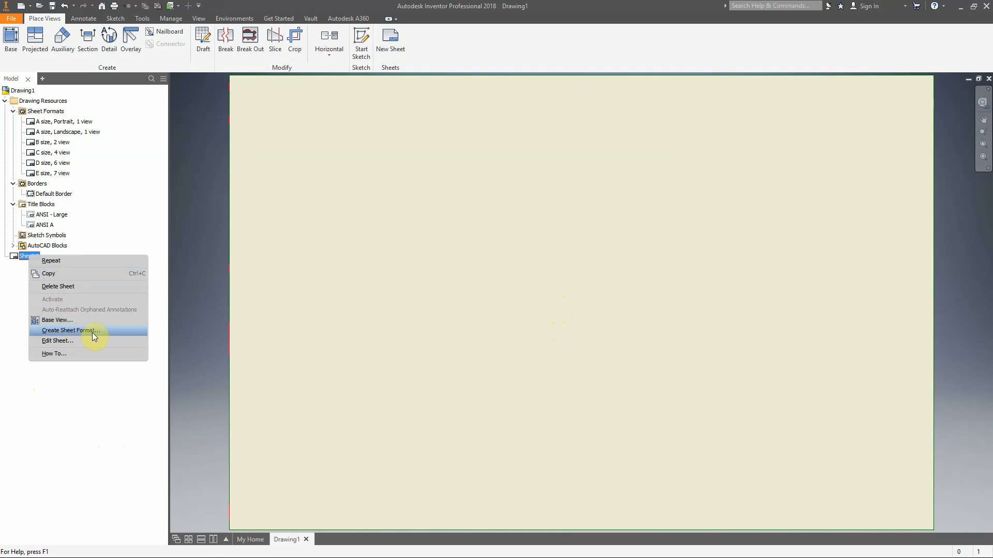
{"action": "left_click", "coordinate": [55, 342]}
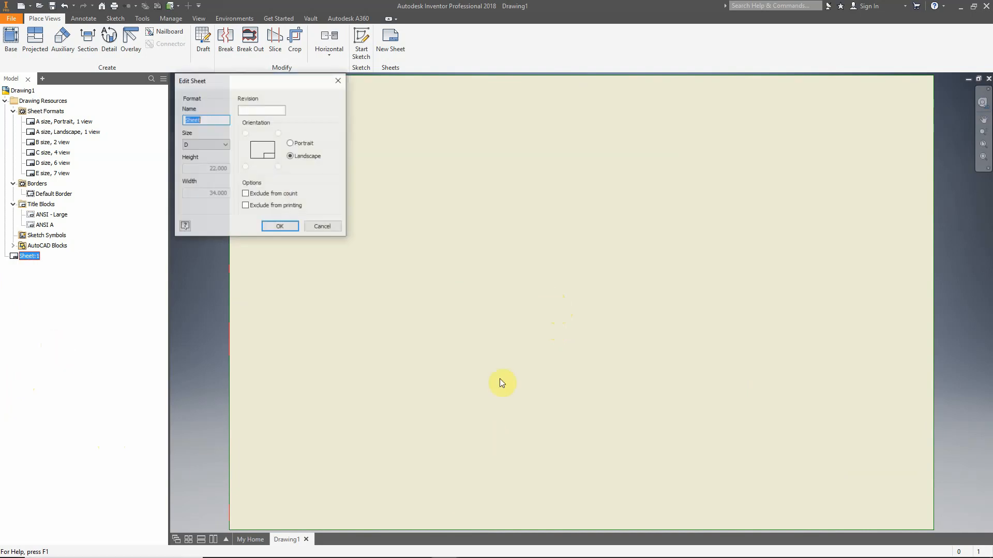
{"action": "left_click_drag", "start_coordinate": [273, 82], "coordinate": [404, 196]}
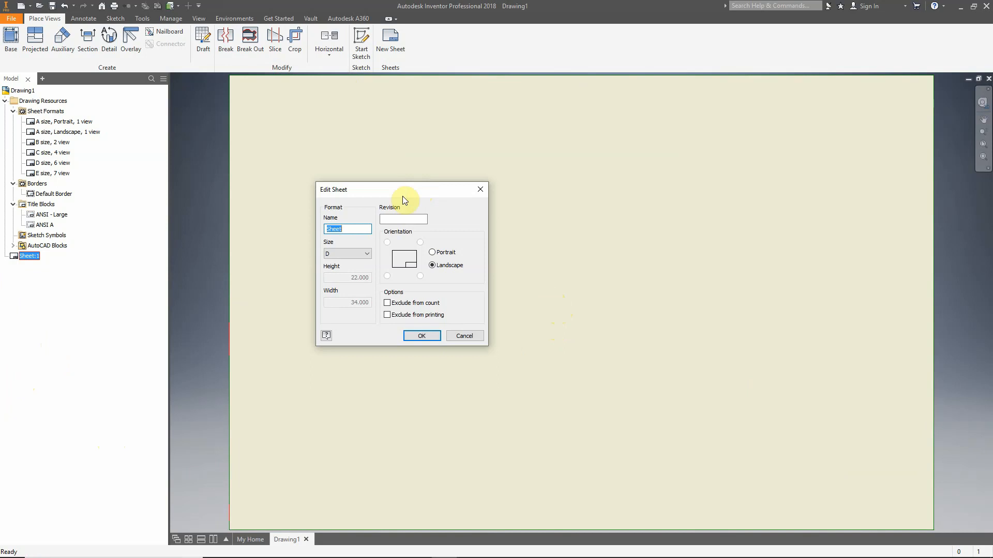
Try sheet size C and return the size to D
{"action": "left_click", "coordinate": [367, 253]}
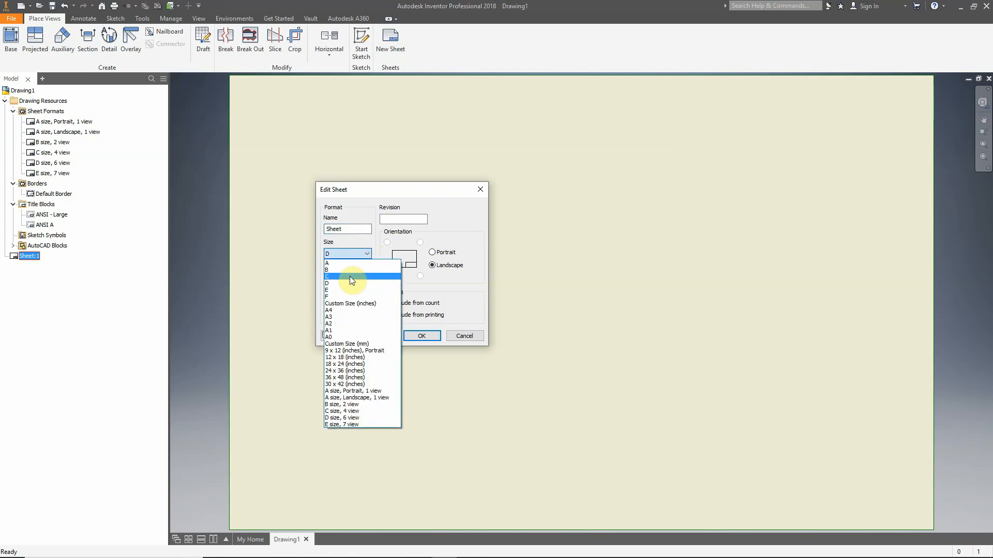
{"action": "left_click", "coordinate": [350, 276]}
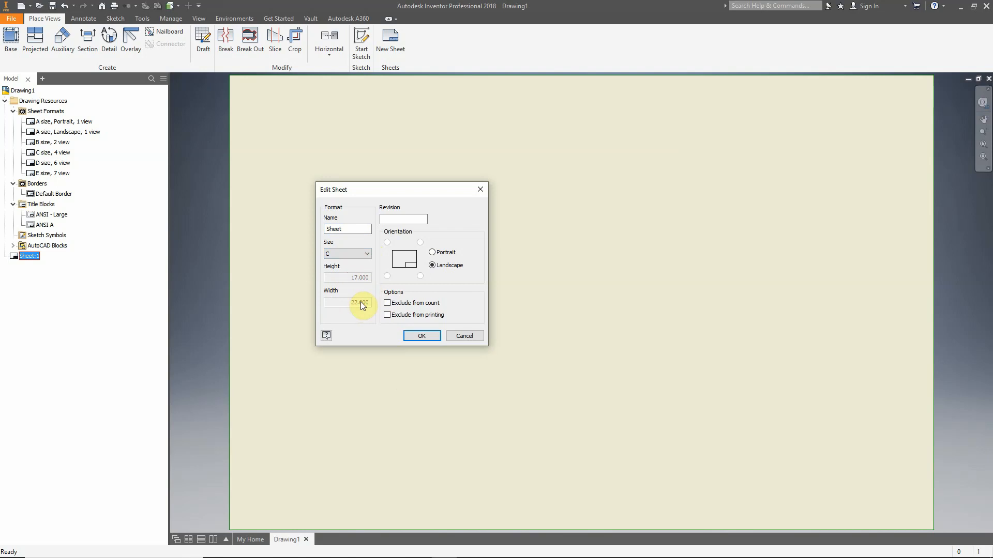
{"action": "left_click", "coordinate": [367, 255]}
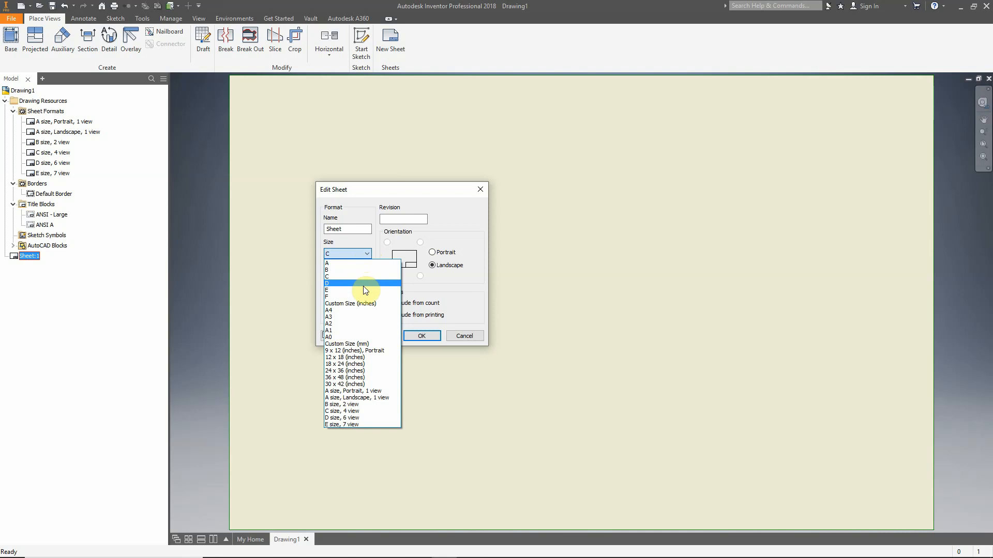
{"action": "left_click", "coordinate": [363, 286]}
{"action": "left_click", "coordinate": [363, 254]}
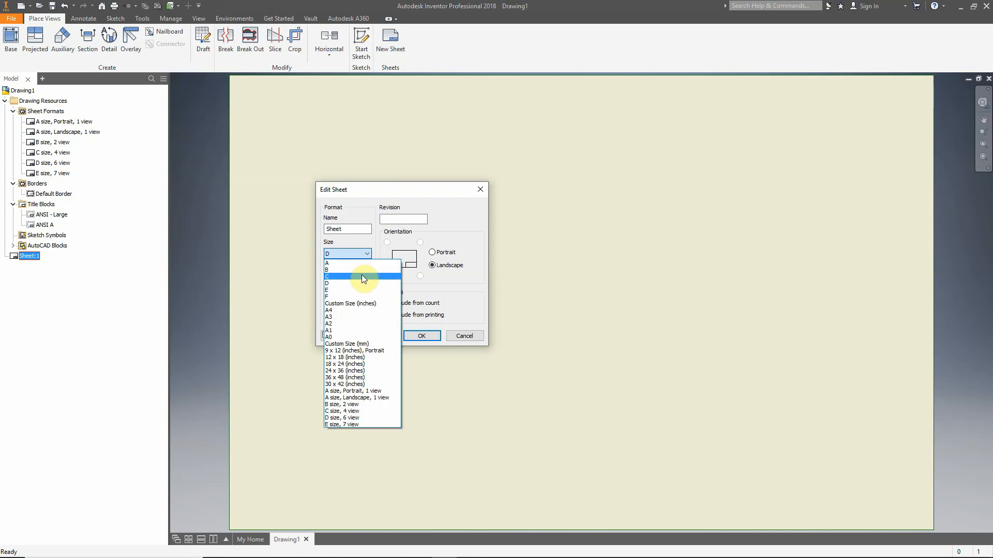
{"action": "left_click", "coordinate": [361, 284]}
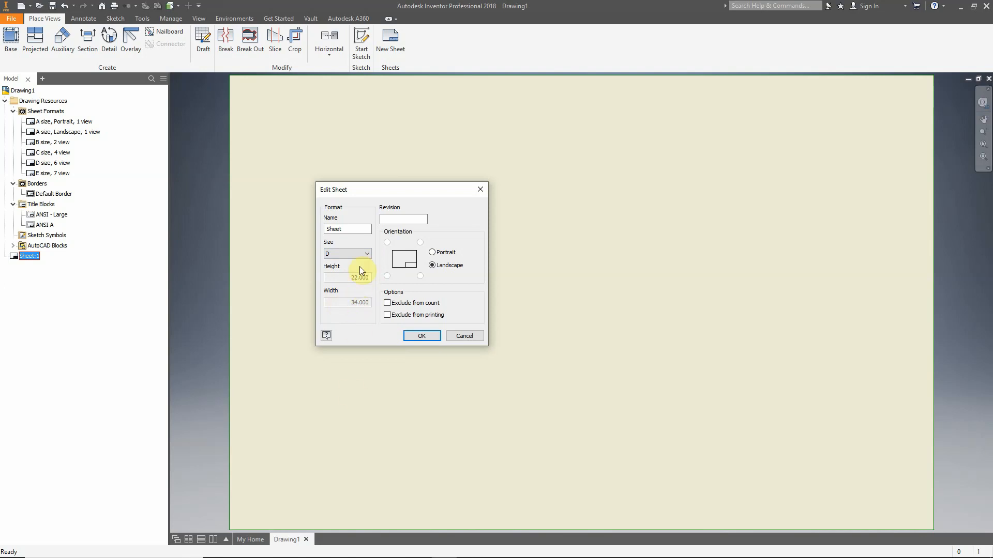
Set the sheet size to B with landscape orientation and apply the sheet settings
{"action": "left_click", "coordinate": [368, 253]}
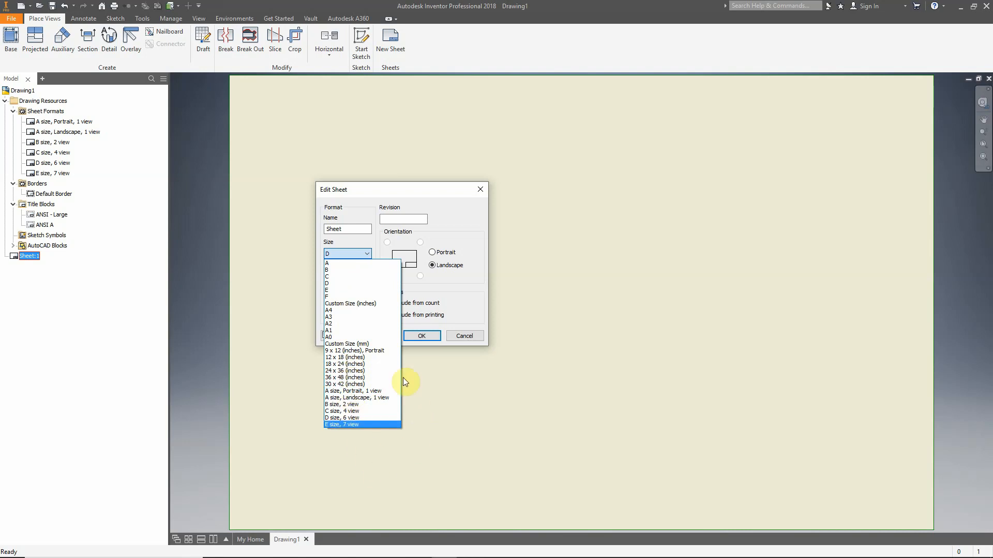
{"action": "left_click", "coordinate": [343, 270]}
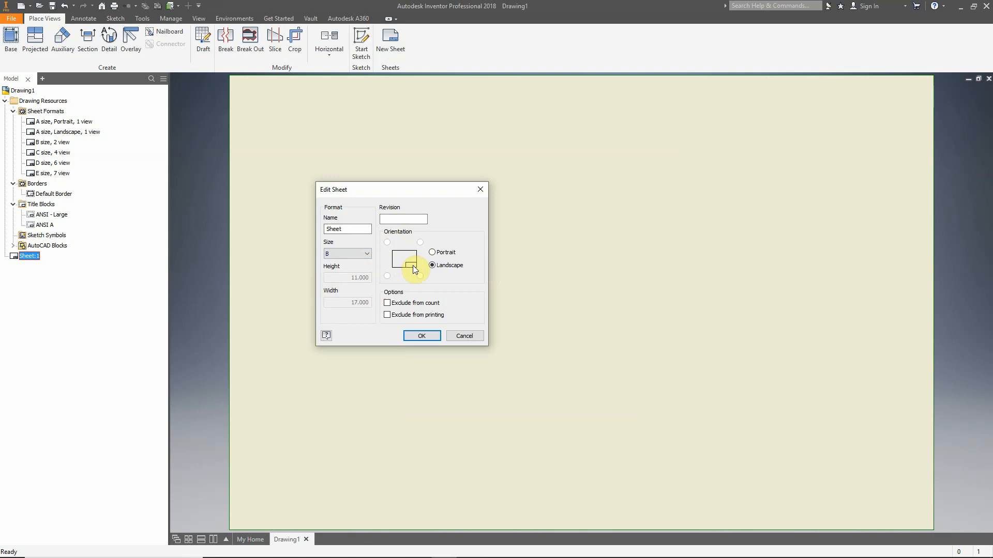
{"action": "left_click", "coordinate": [433, 252]}
{"action": "left_click", "coordinate": [432, 265]}
{"action": "left_click", "coordinate": [420, 337]}
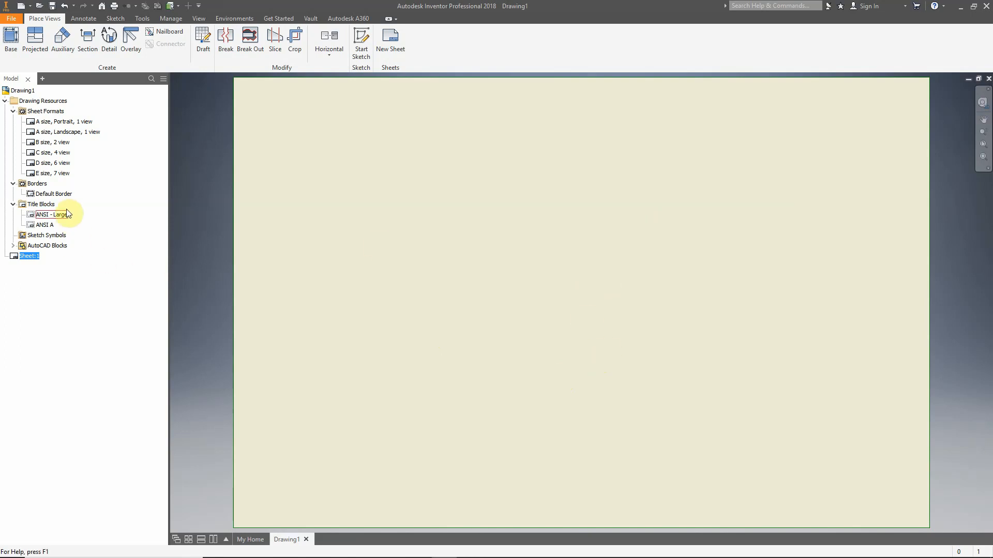
Insert the Default Border on the B-size sheet and delete it again from Sheet:1
{"action": "double_click", "coordinate": [50, 195]}
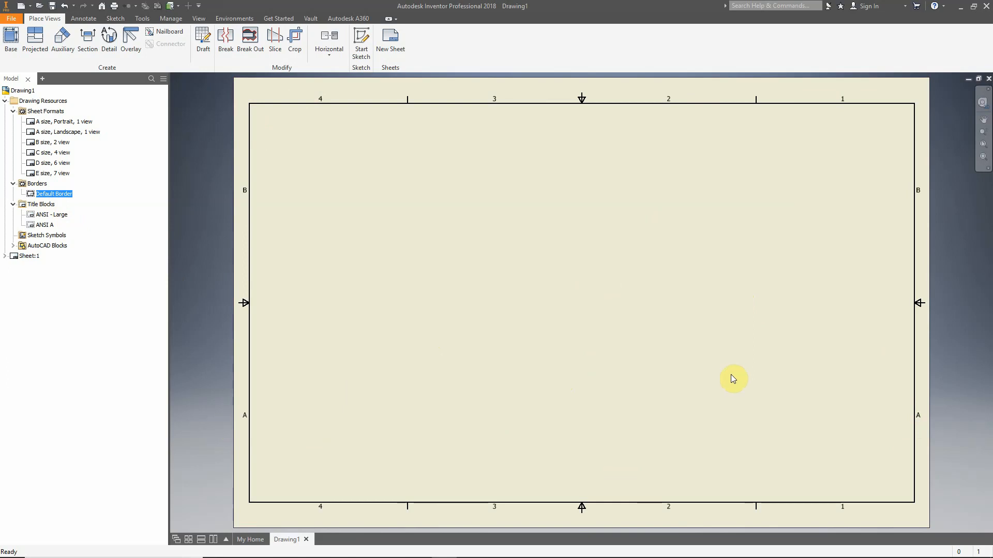
{"action": "left_click", "coordinate": [4, 257]}
{"action": "right_click", "coordinate": [35, 266]}
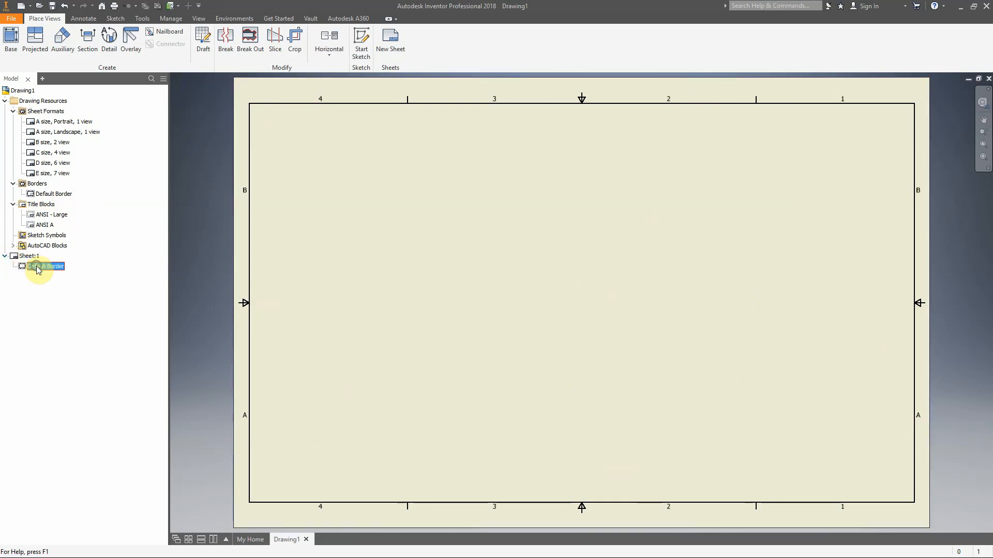
{"action": "left_click", "coordinate": [54, 283]}
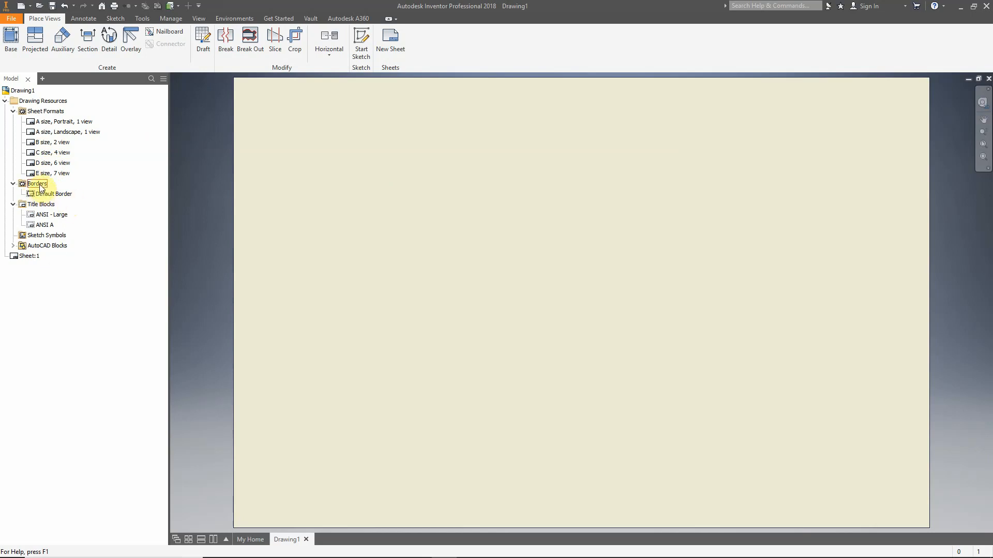
Start defining a new border and sketch a 17 x 11 in rectangle between opposite corners of the sheet
{"action": "right_click", "coordinate": [40, 188]}
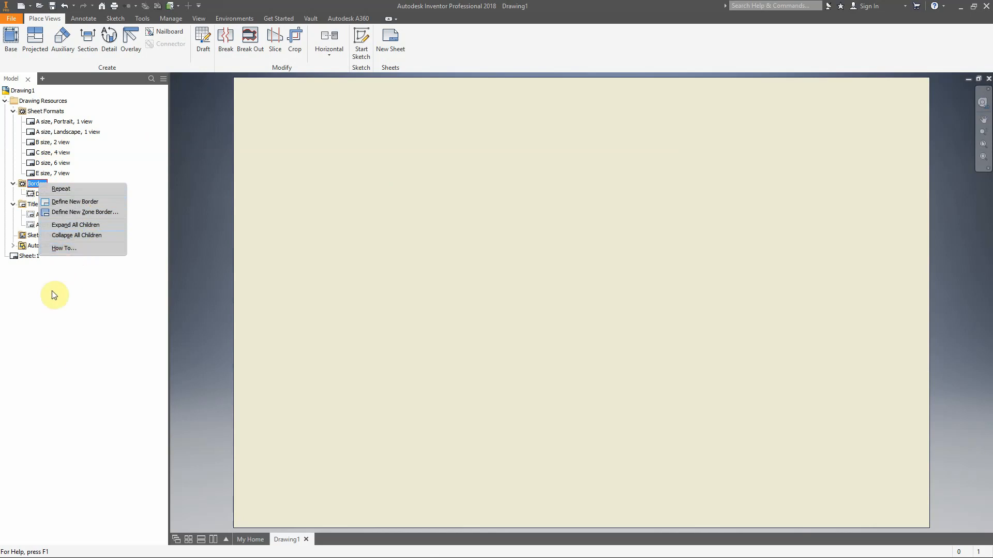
{"action": "left_click", "coordinate": [48, 361]}
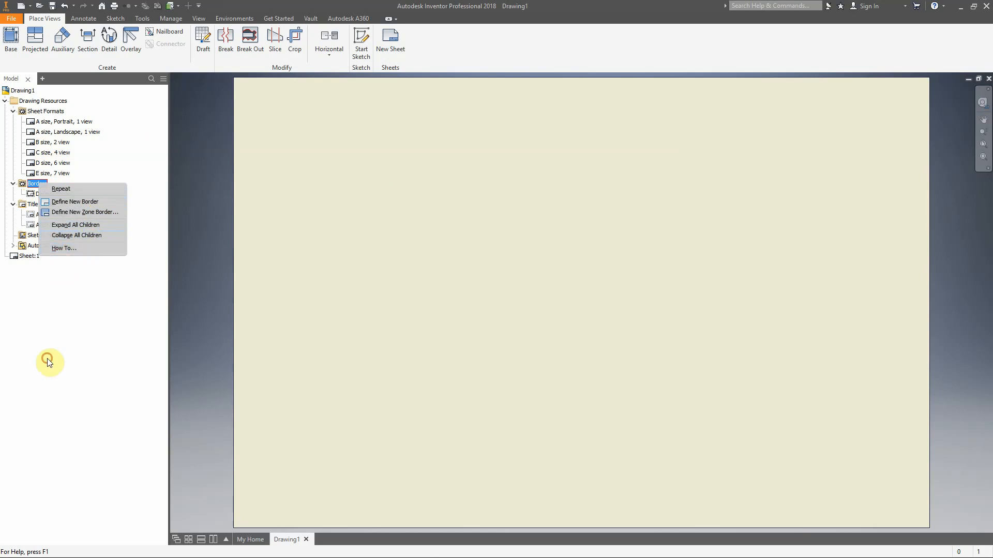
{"action": "right_click", "coordinate": [40, 186]}
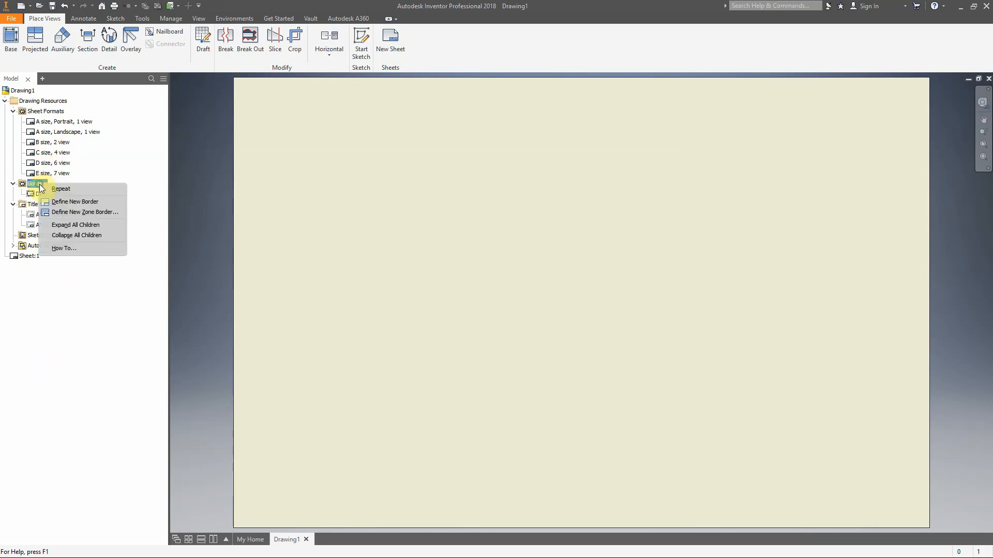
{"action": "left_click", "coordinate": [74, 203]}
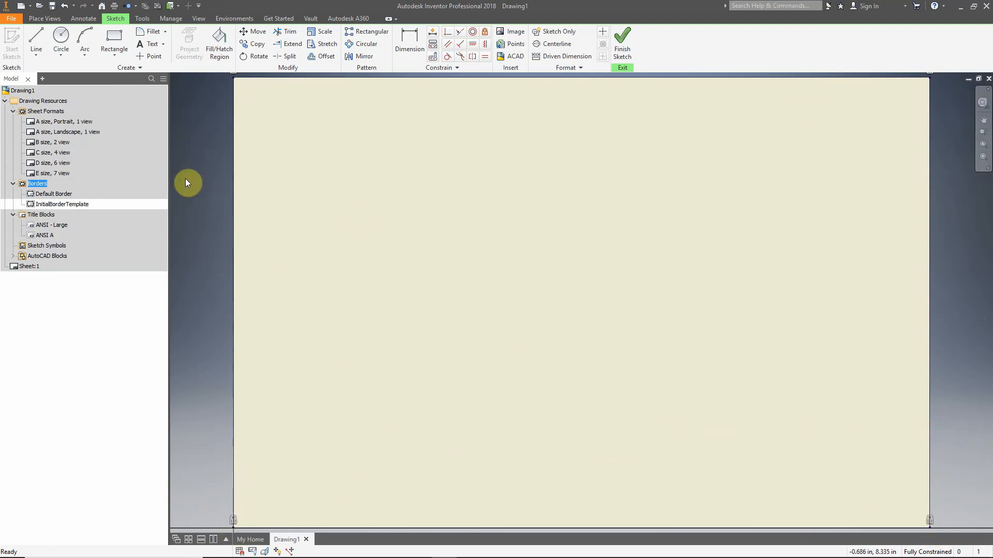
{"action": "left_click", "coordinate": [113, 39]}
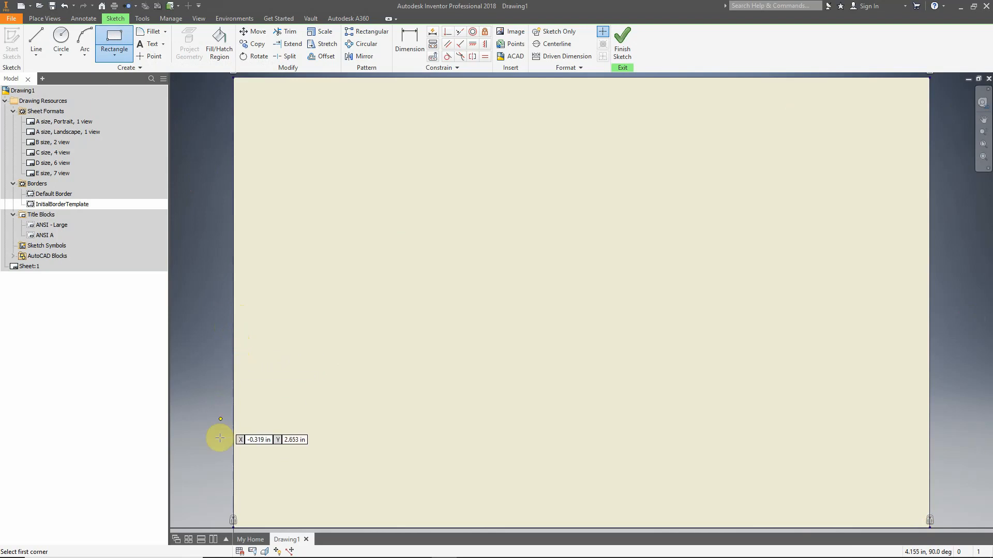
{"action": "left_click", "coordinate": [233, 527]}
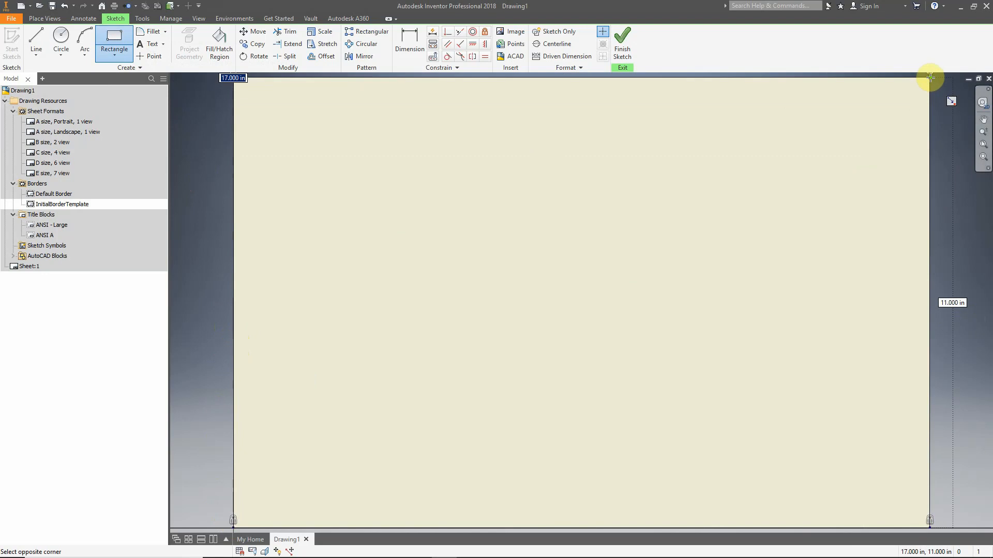
{"action": "left_click", "coordinate": [930, 77]}
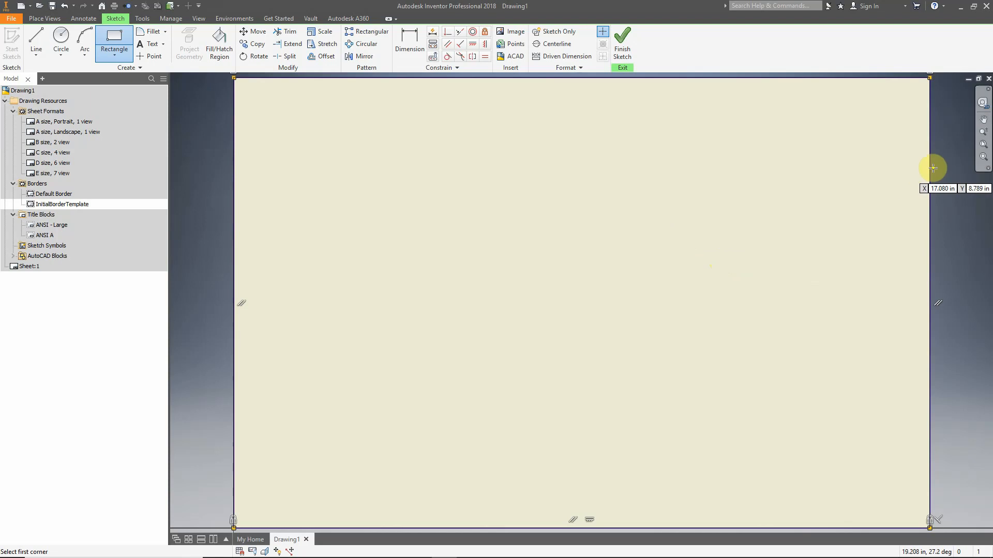
{"action": "key", "text": "Escape"}
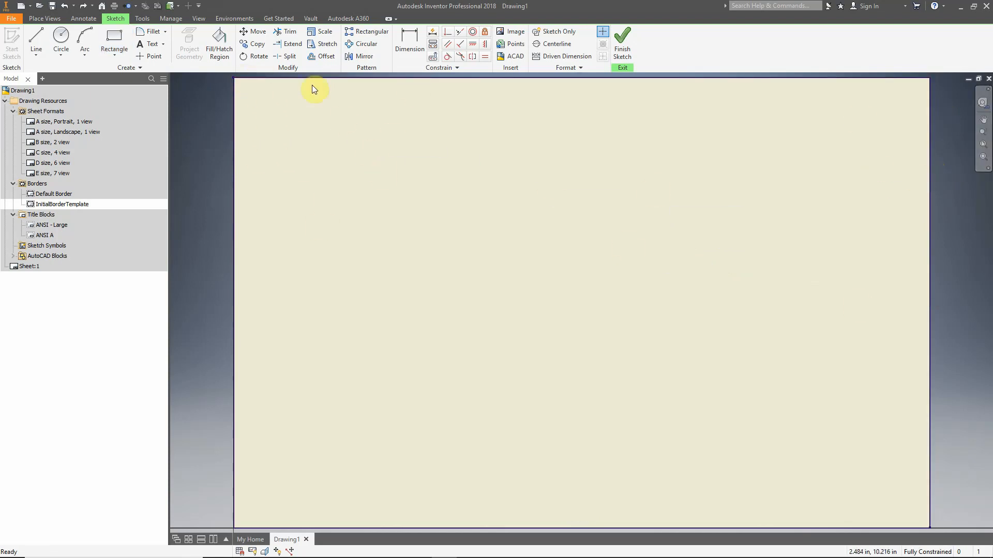
Offset the sheet-edge rectangle inward by 0.5 in
{"action": "left_click", "coordinate": [325, 56]}
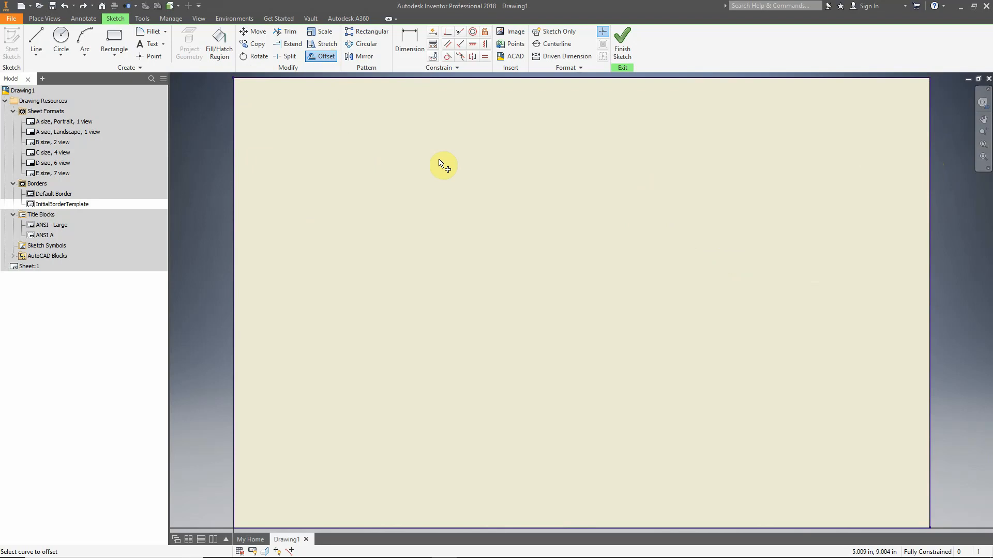
{"action": "left_click", "coordinate": [484, 80]}
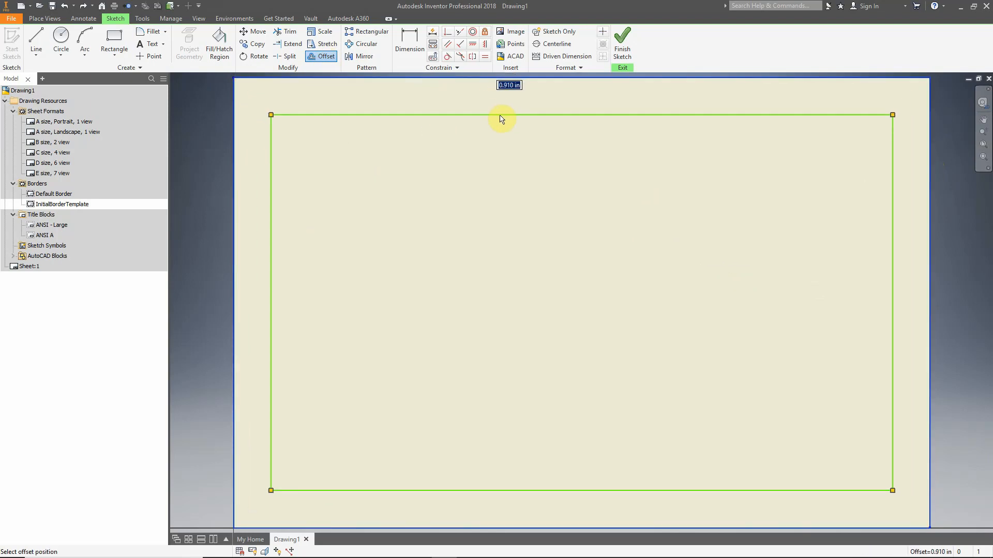
{"action": "left_click", "coordinate": [501, 119]}
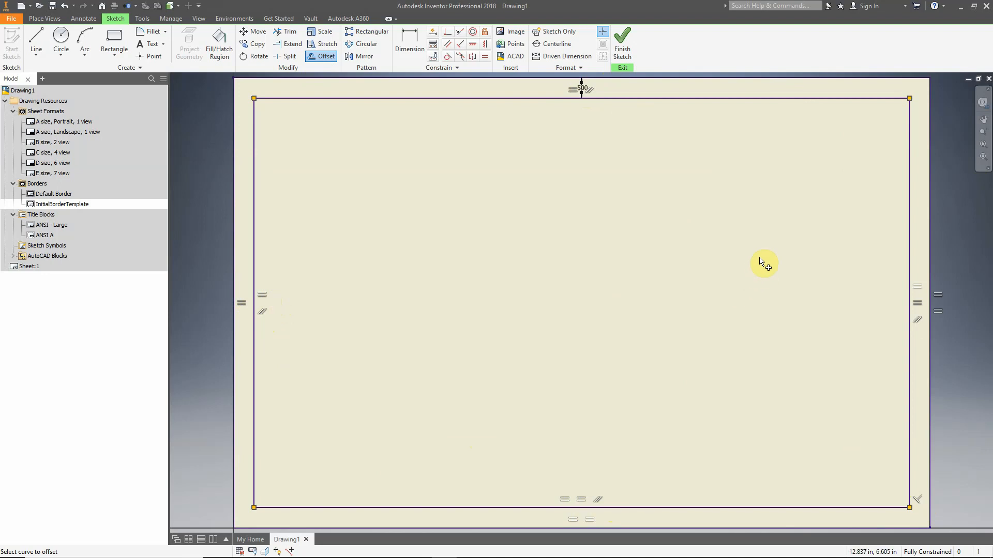
Finish the border sketch and save the border under the name 0.5 Plain
{"action": "left_click", "coordinate": [623, 43]}
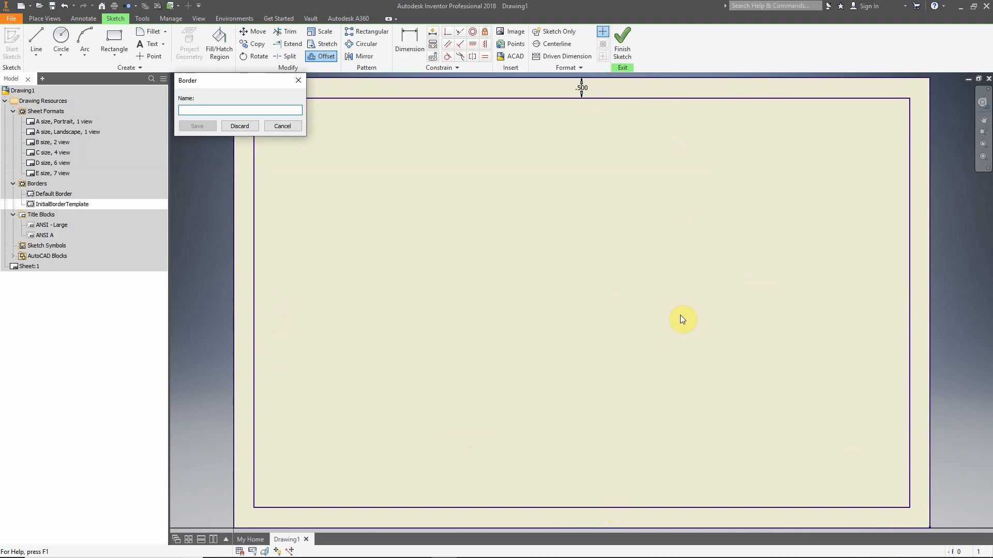
{"action": "type", "text": "0.5 Plain"}
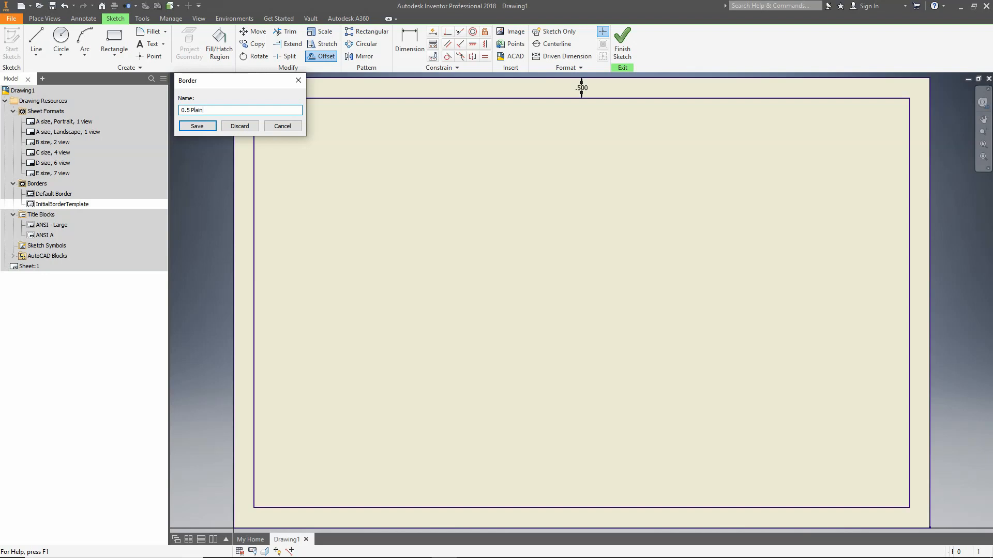
{"action": "key", "text": "Return"}
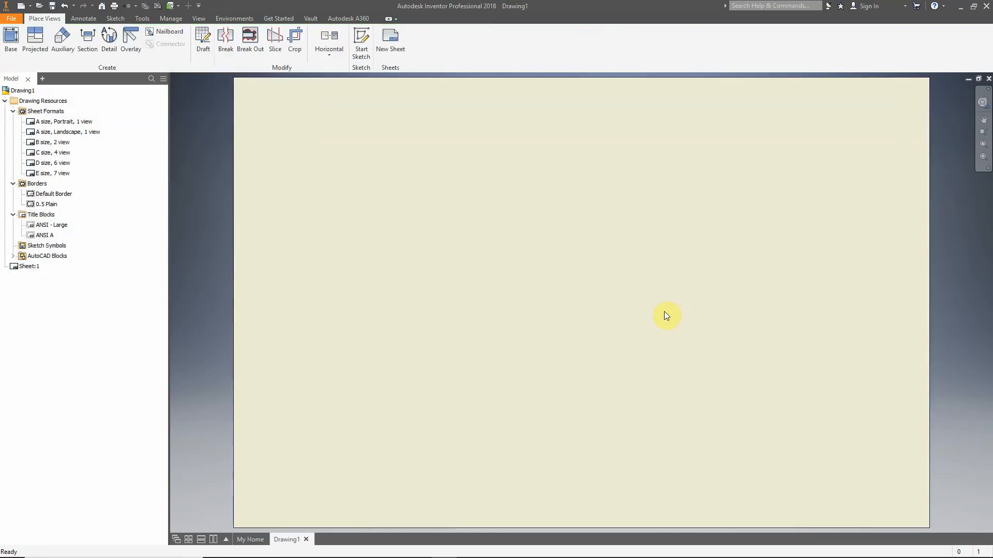
Insert the 0.5 Plain border from the drawing resources on Sheet:1
{"action": "left_click", "coordinate": [28, 266]}
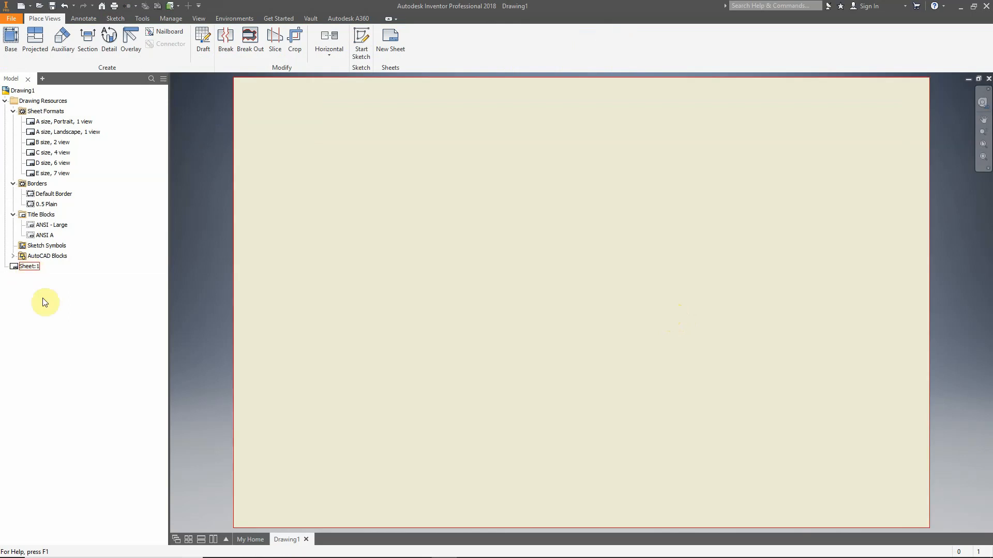
{"action": "left_click", "coordinate": [699, 273]}
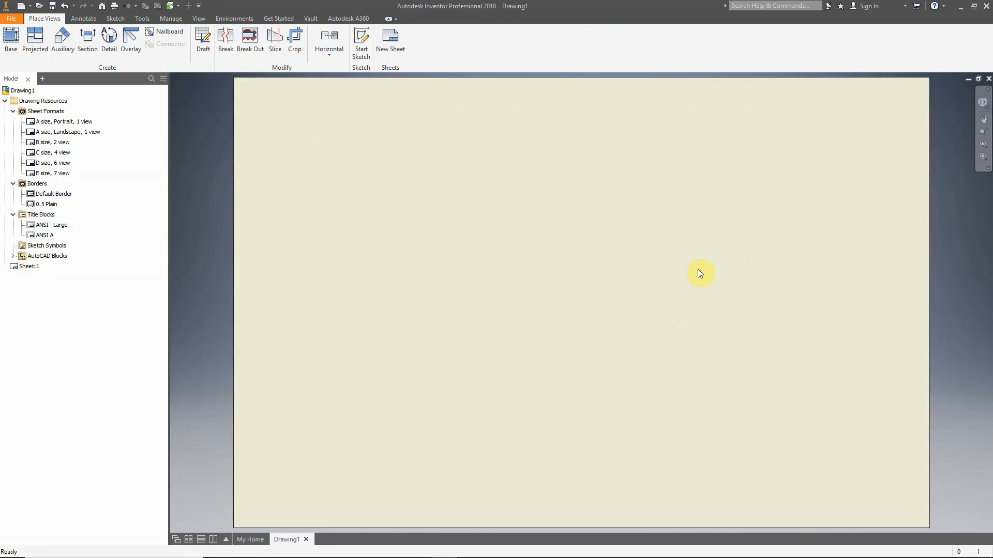
{"action": "double_click", "coordinate": [29, 266]}
{"action": "left_click", "coordinate": [52, 436]}
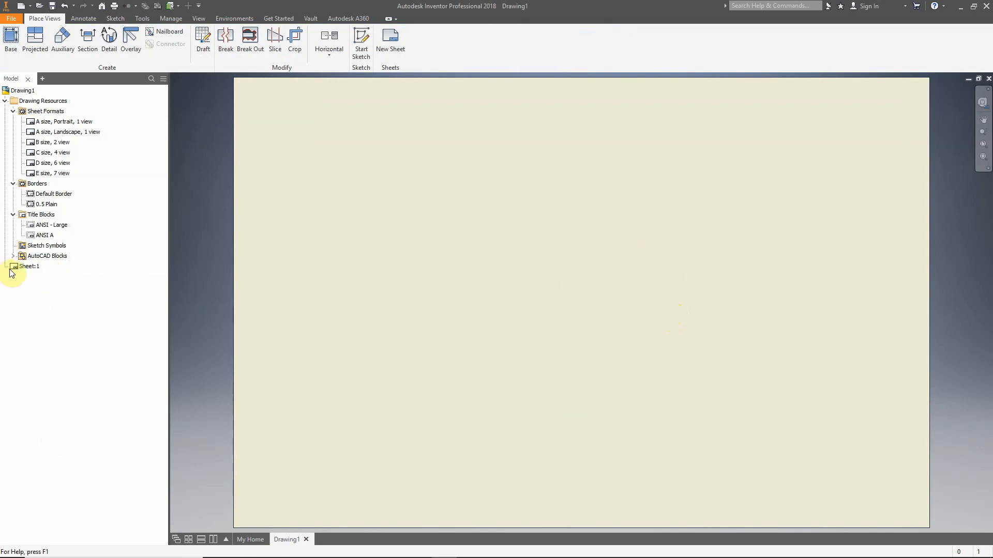
{"action": "double_click", "coordinate": [44, 207]}
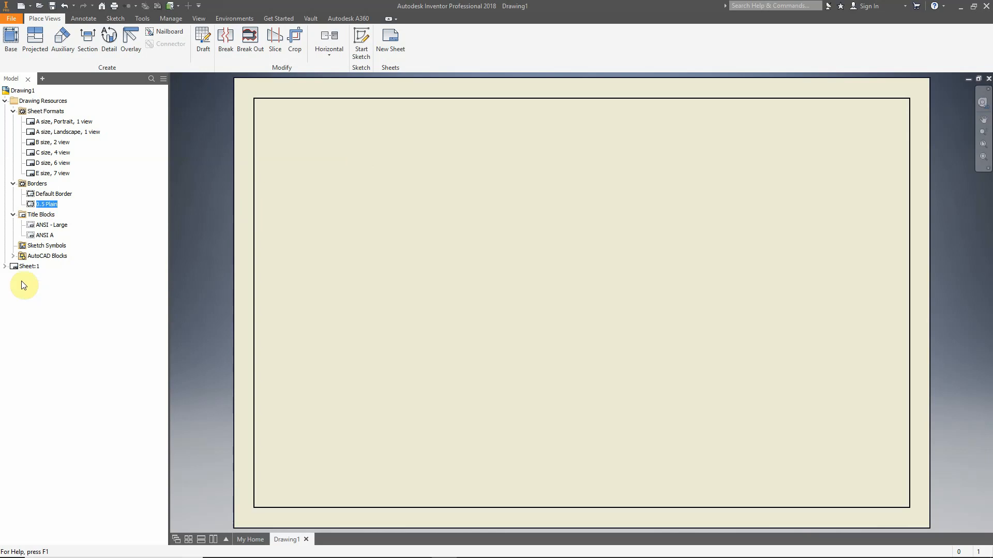
Change Sheet:1 to size A in portrait orientation to test how the border adapts
{"action": "right_click", "coordinate": [28, 269]}
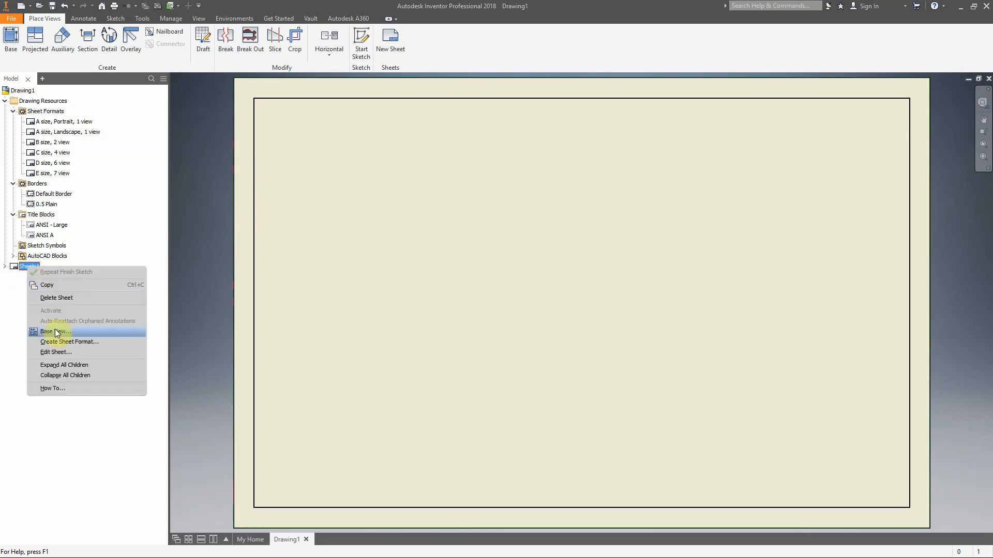
{"action": "left_click", "coordinate": [58, 351]}
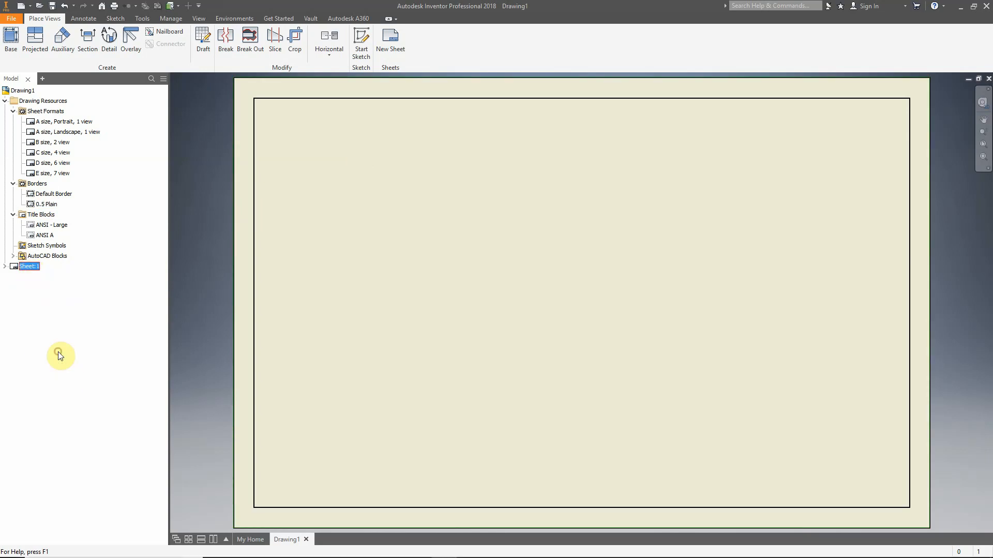
{"action": "left_click", "coordinate": [358, 257]}
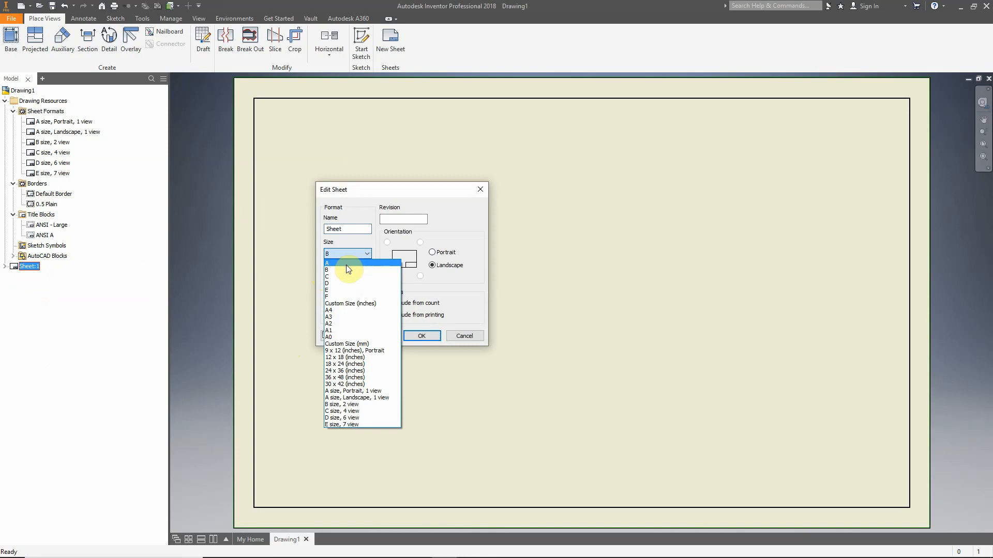
{"action": "left_click", "coordinate": [346, 265]}
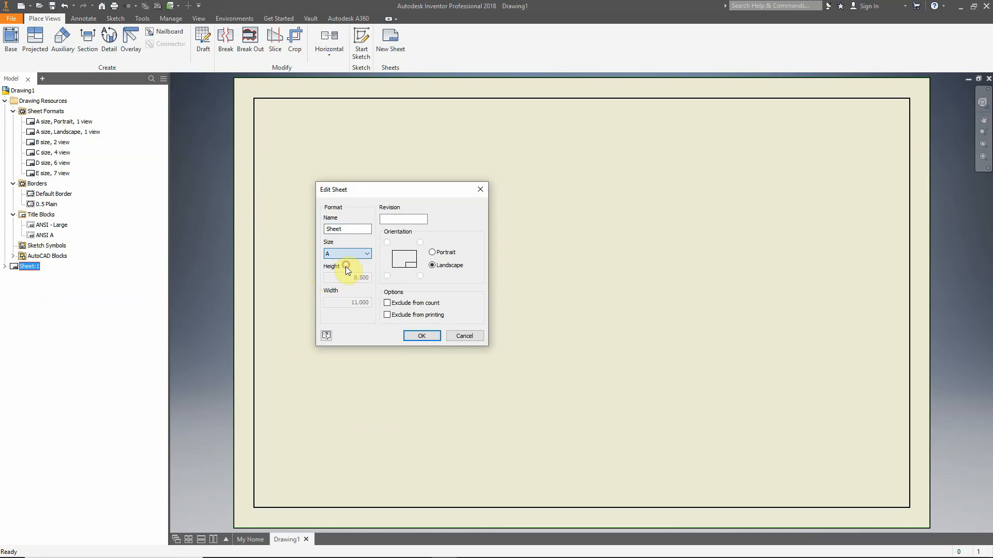
{"action": "left_click", "coordinate": [433, 252]}
{"action": "left_click", "coordinate": [426, 336]}
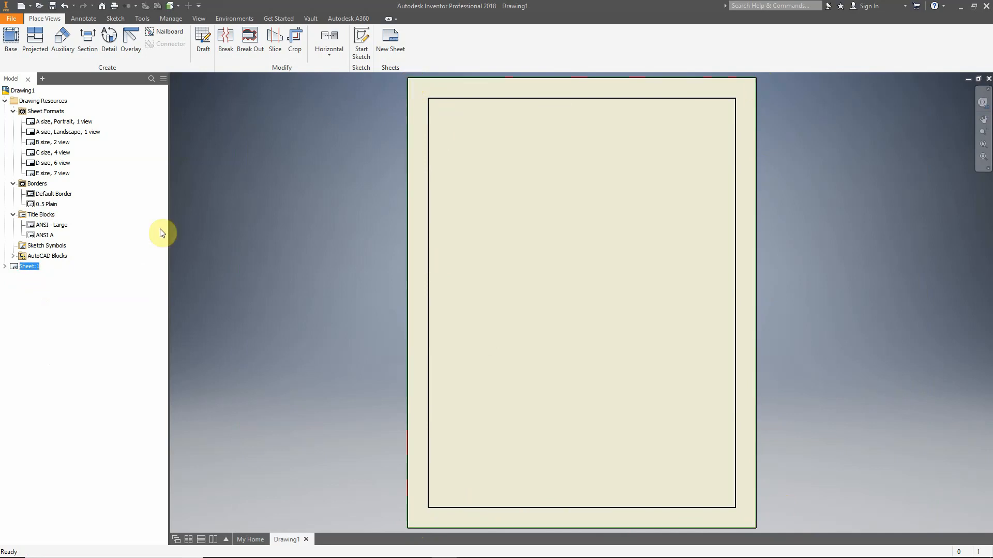
Return Sheet:1 to size B in landscape orientation
{"action": "right_click", "coordinate": [31, 267]}
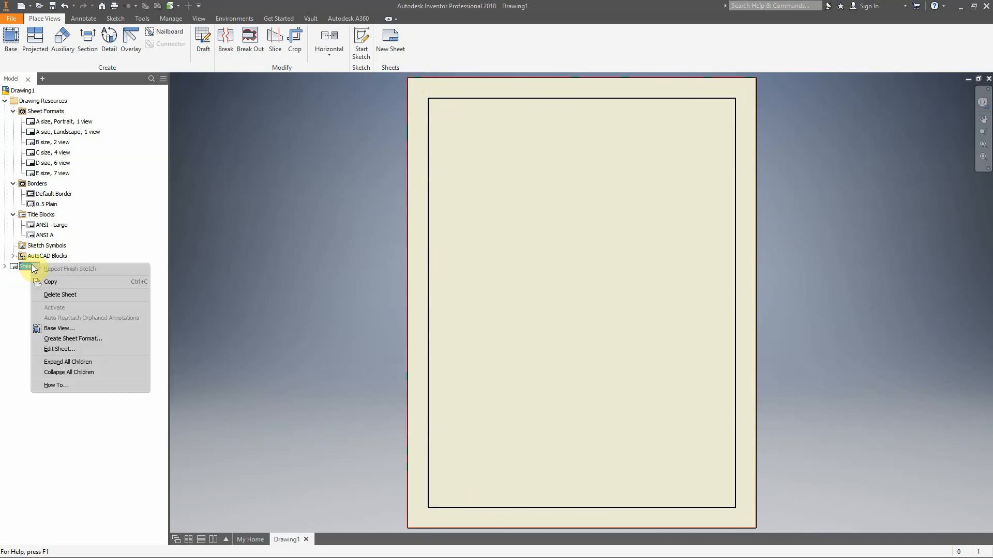
{"action": "left_click", "coordinate": [63, 350]}
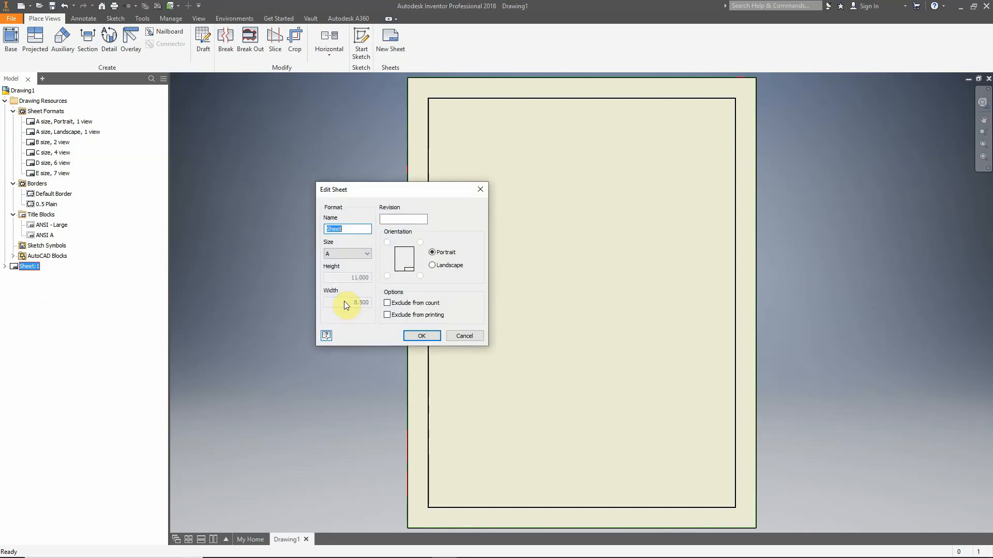
{"action": "left_click", "coordinate": [360, 253]}
{"action": "left_click", "coordinate": [349, 271]}
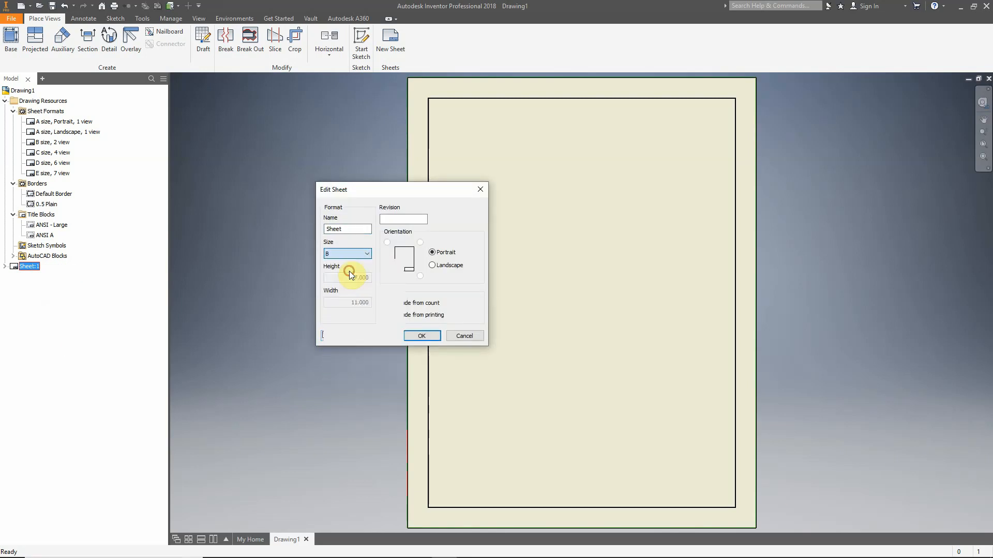
{"action": "left_click", "coordinate": [439, 266]}
{"action": "left_click", "coordinate": [422, 336]}
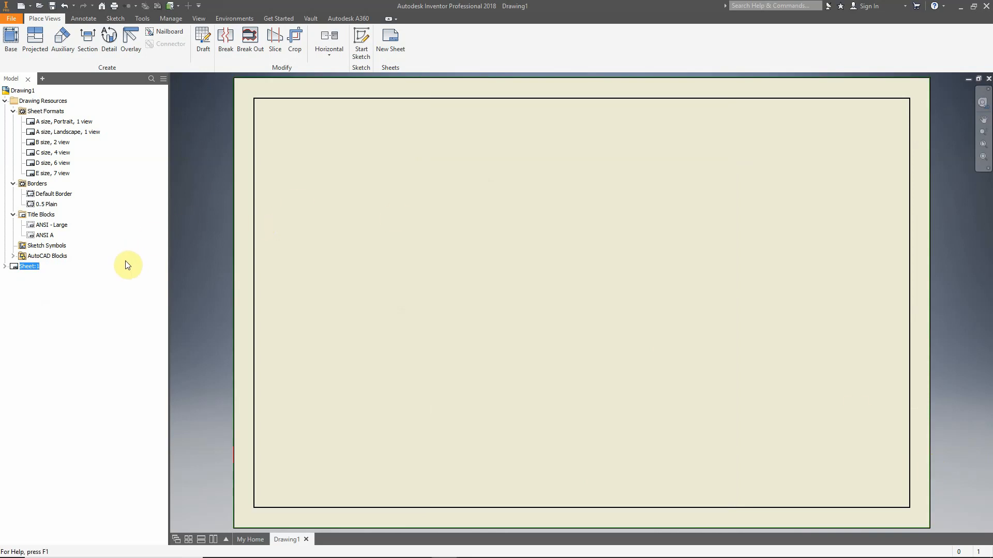
Insert the ANSI A title block on the sheet and delete it again from Sheet:1
{"action": "double_click", "coordinate": [45, 236]}
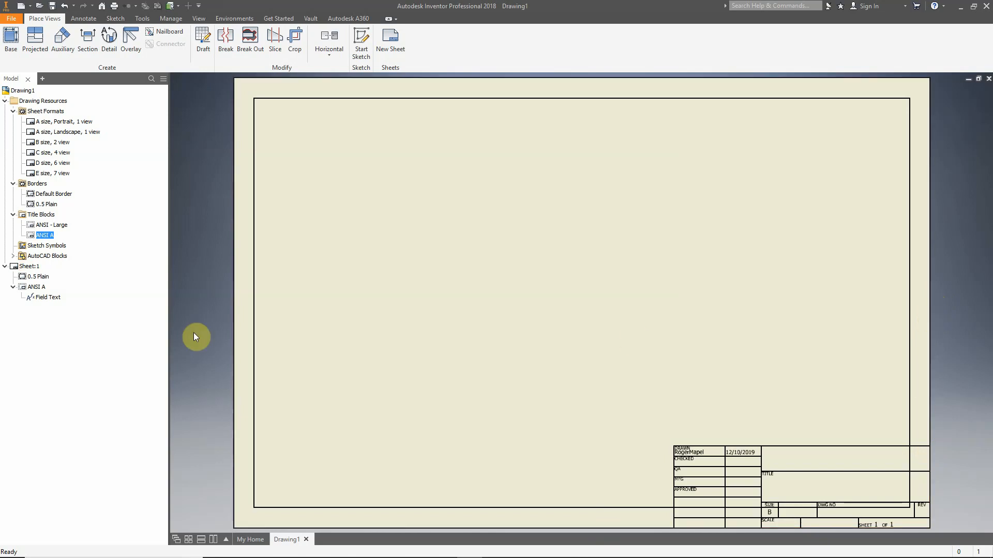
{"action": "right_click", "coordinate": [42, 286]}
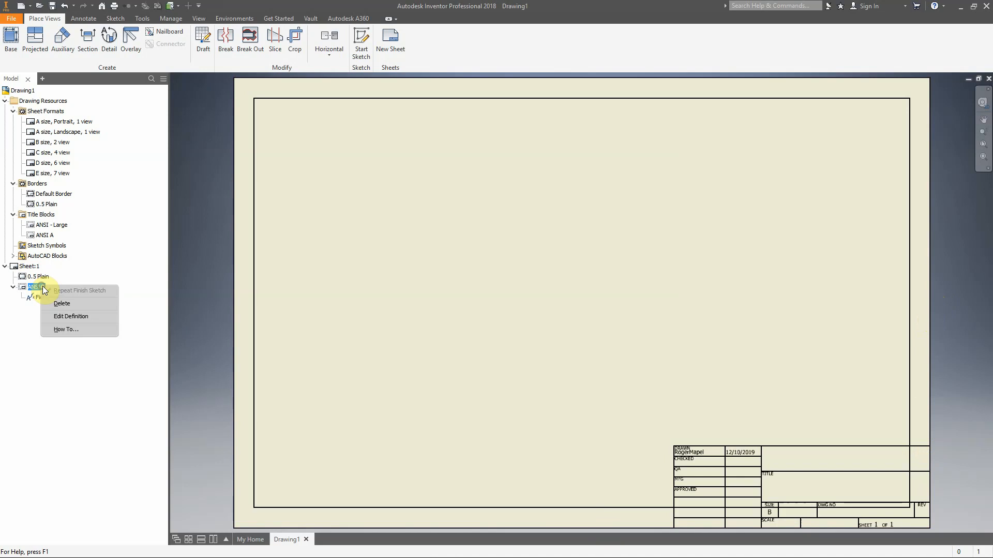
{"action": "left_click", "coordinate": [62, 304]}
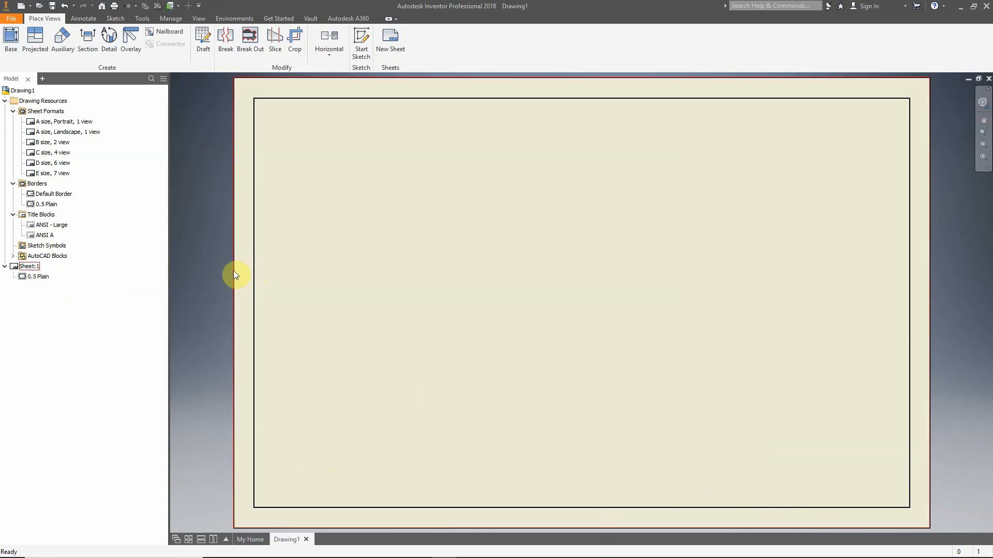
Open the 0.5 Plain border definition for editing
{"action": "right_click", "coordinate": [43, 278]}
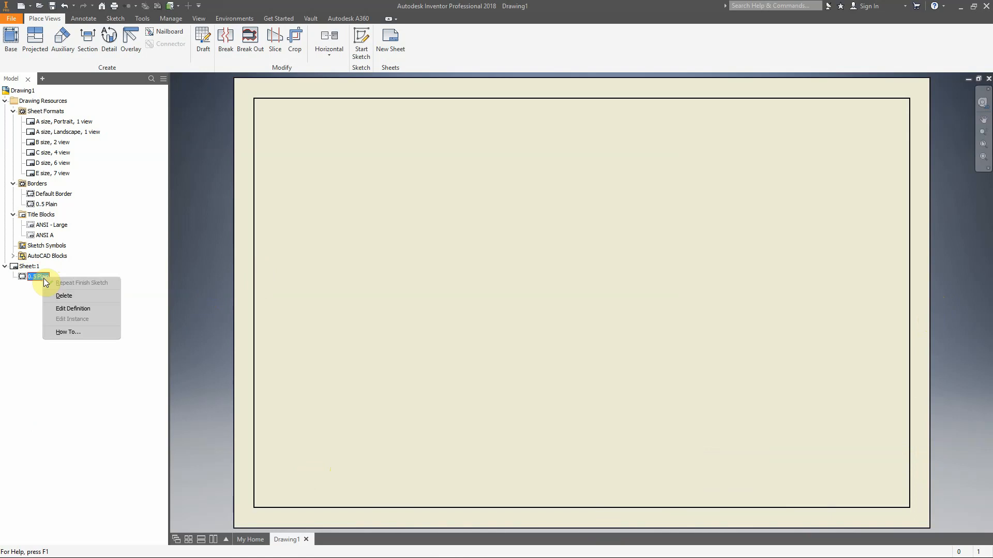
{"action": "left_click", "coordinate": [63, 310]}
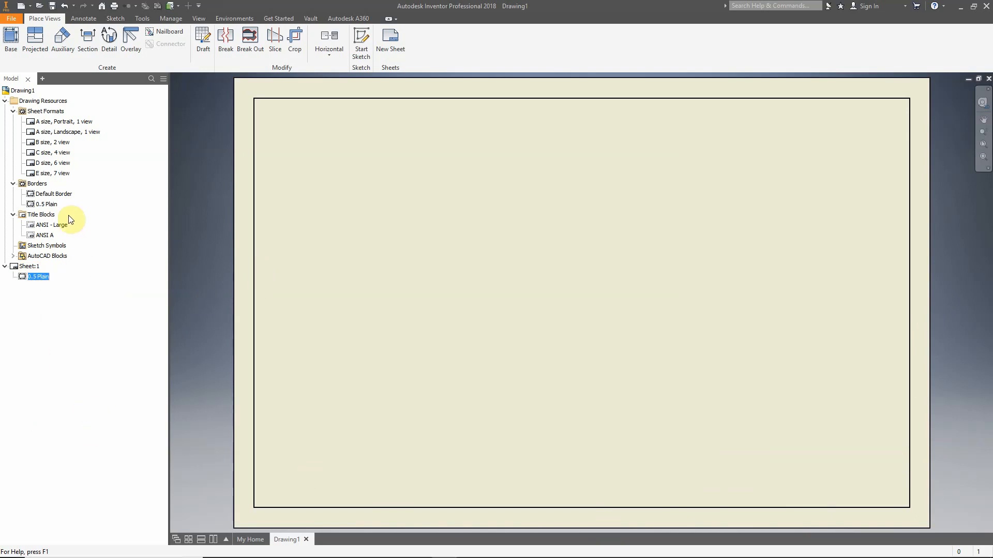
{"action": "right_click", "coordinate": [52, 204]}
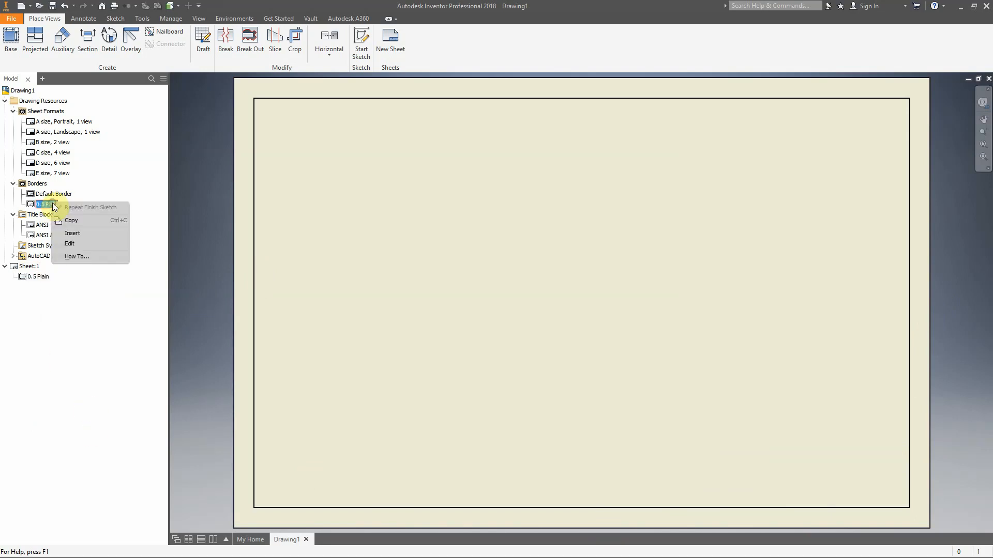
{"action": "left_click", "coordinate": [74, 243]}
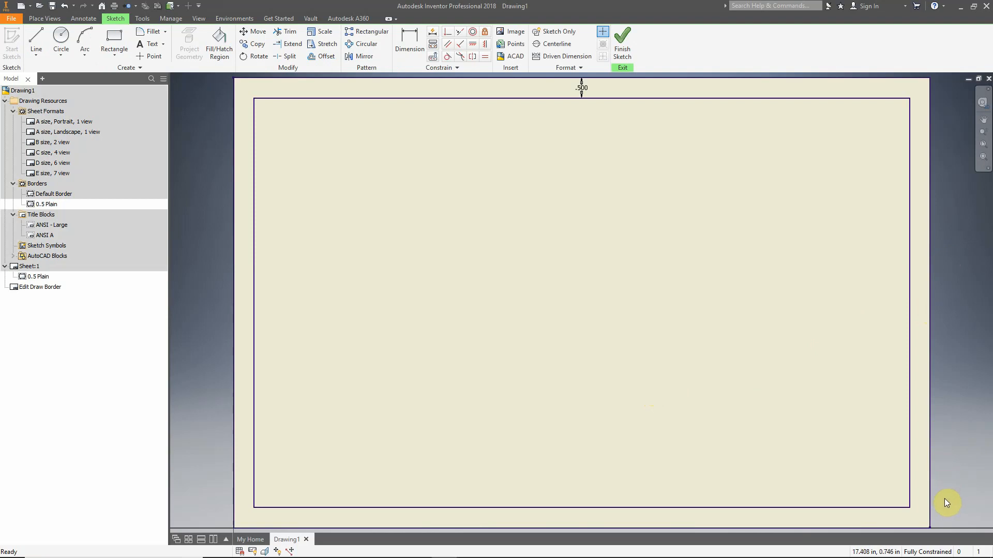
{"action": "left_click", "coordinate": [929, 496]}
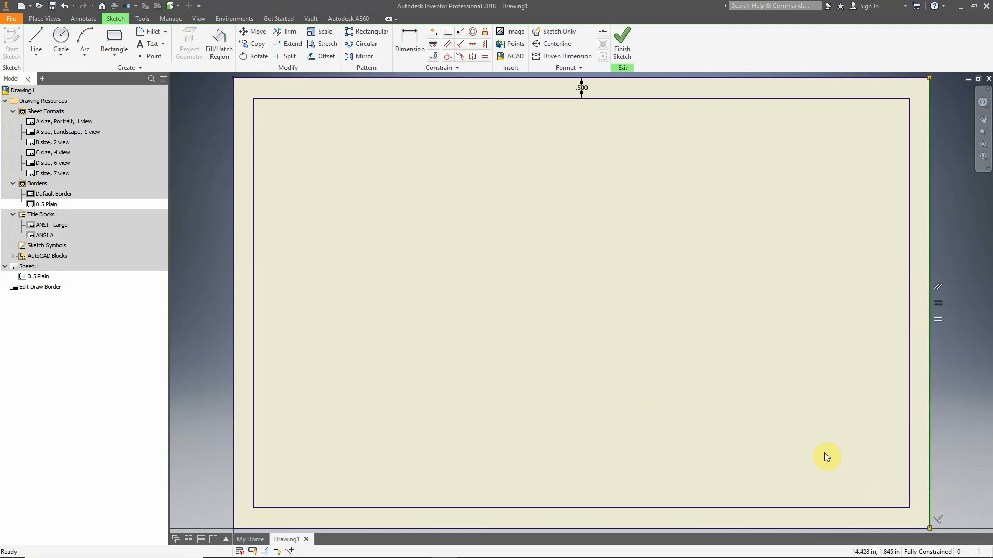
{"action": "left_click", "coordinate": [836, 528], "text": "ctrl"}
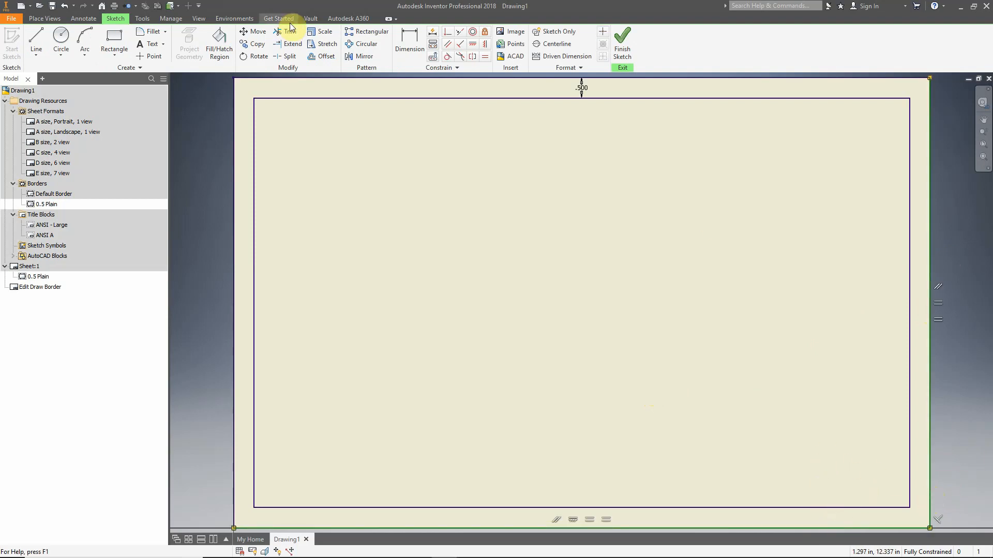
{"action": "left_click", "coordinate": [960, 437]}
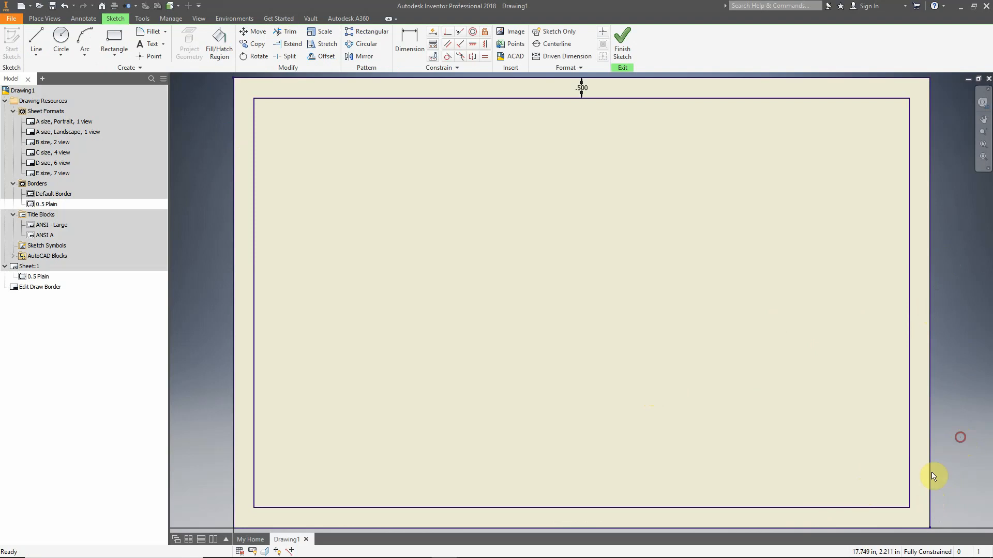
Set the four lines of the outer sheet-edge rectangle to the Sketch Only format and clear the selection
{"action": "left_click_drag", "start_coordinate": [933, 476], "coordinate": [921, 529]}
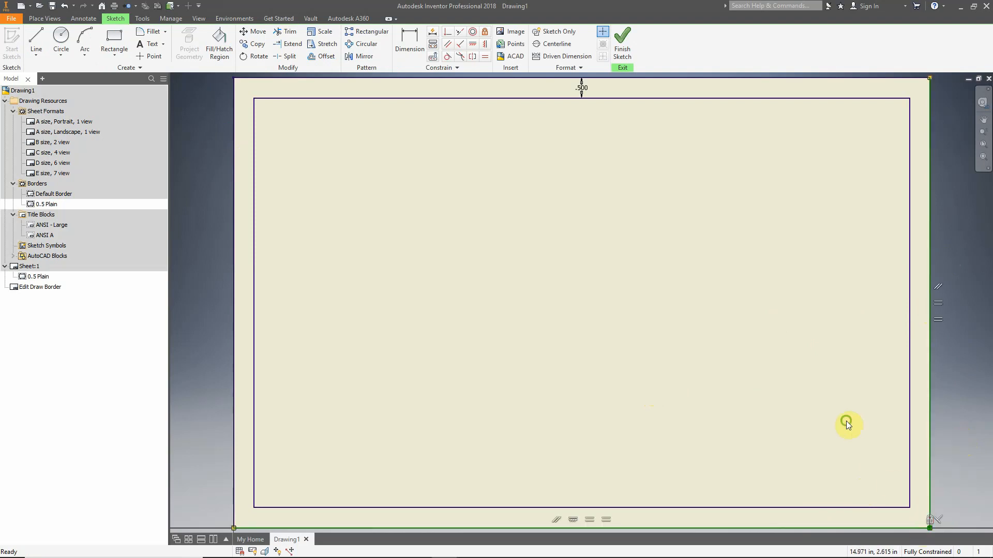
{"action": "middle_click_drag", "start_coordinate": [846, 420], "coordinate": [687, 255]}
{"action": "left_click_drag", "start_coordinate": [811, 315], "coordinate": [768, 396]}
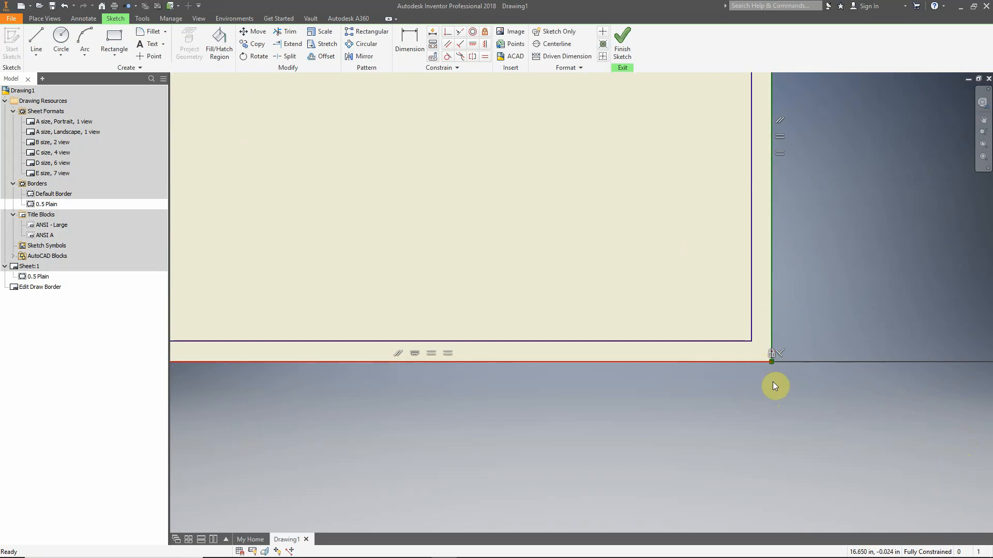
{"action": "middle_click_drag", "start_coordinate": [654, 279], "coordinate": [913, 532]}
{"action": "middle_click_drag", "start_coordinate": [524, 297], "coordinate": [450, 245]}
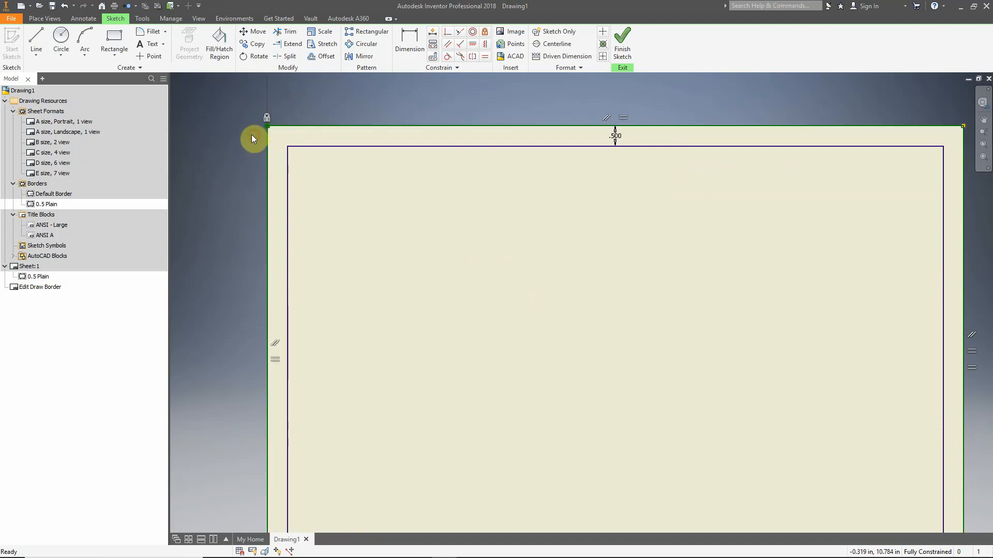
{"action": "mouse_move", "coordinate": [545, 297]}
{"action": "middle_mouse_down"}
{"action": "mouse_move", "coordinate": [503, 195]}
{"action": "mouse_move", "coordinate": [523, 279]}
{"action": "mouse_move", "coordinate": [507, 177]}
{"action": "mouse_move", "coordinate": [507, 235]}
{"action": "middle_mouse_up"}
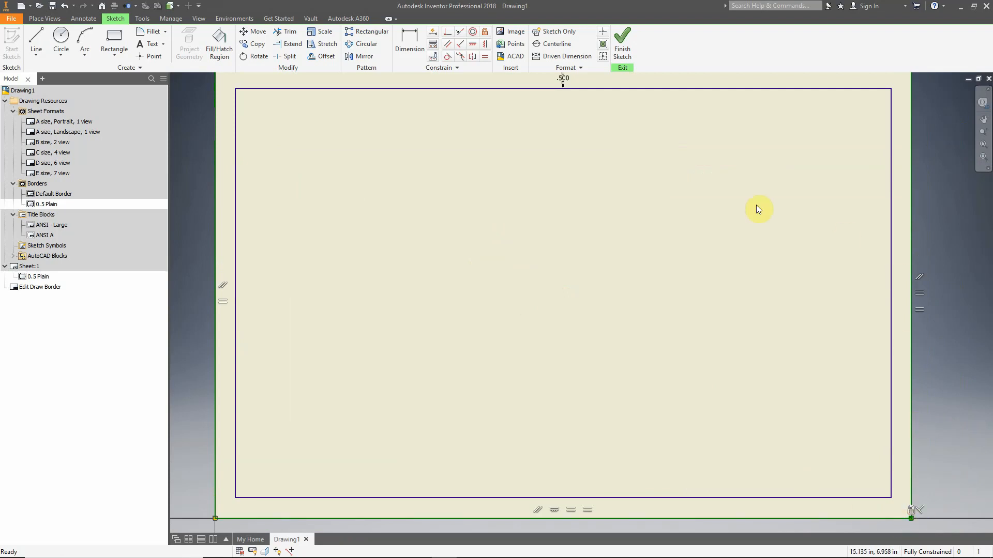
{"action": "middle_click_drag", "start_coordinate": [756, 207], "coordinate": [750, 207]}
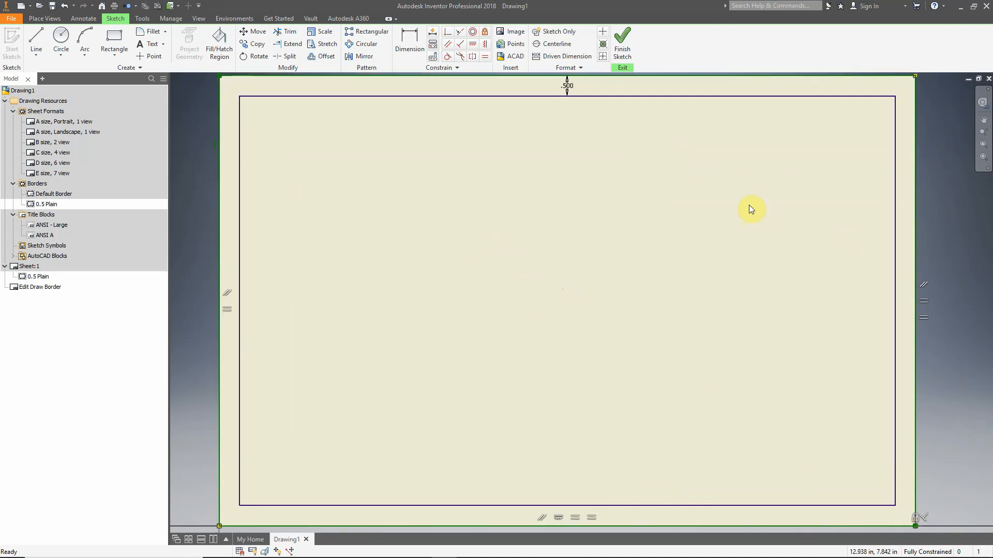
{"action": "left_click", "coordinate": [568, 34]}
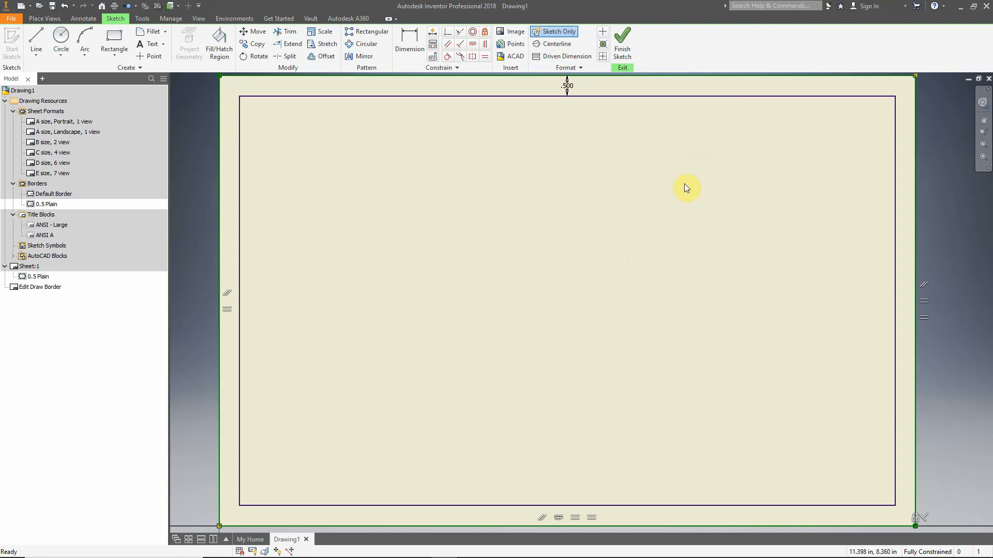
{"action": "left_click", "coordinate": [710, 178]}
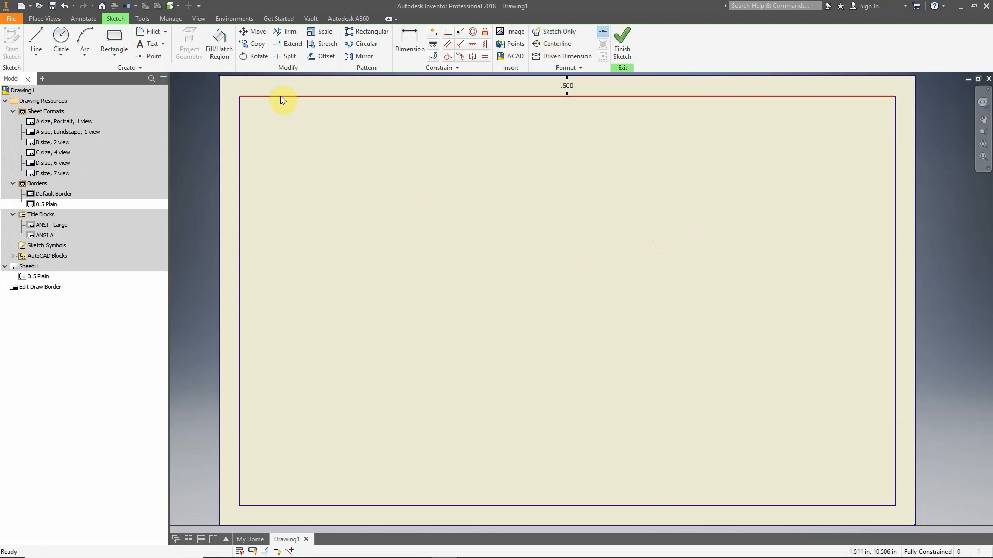
{"action": "left_click_drag", "start_coordinate": [271, 85], "coordinate": [241, 121]}
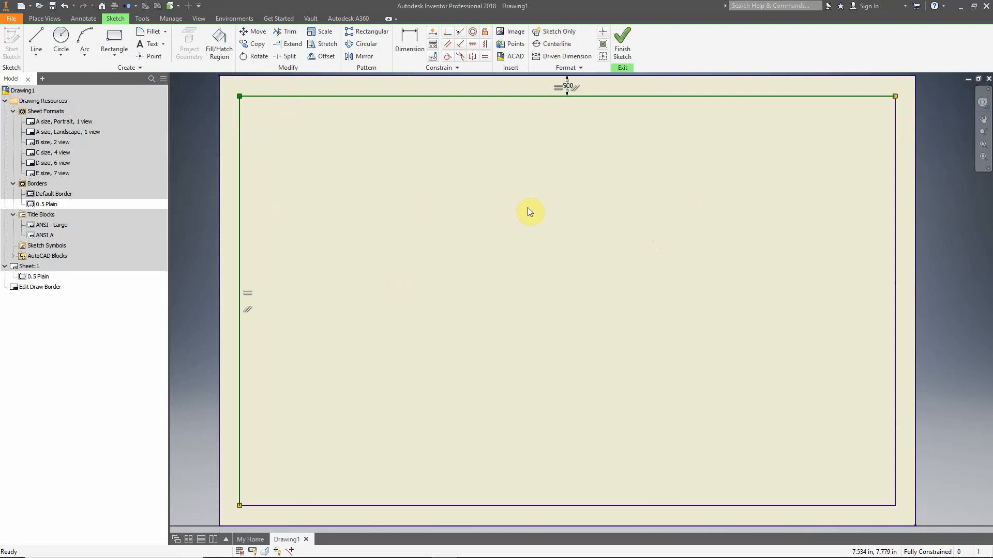
{"action": "left_click", "coordinate": [939, 320]}
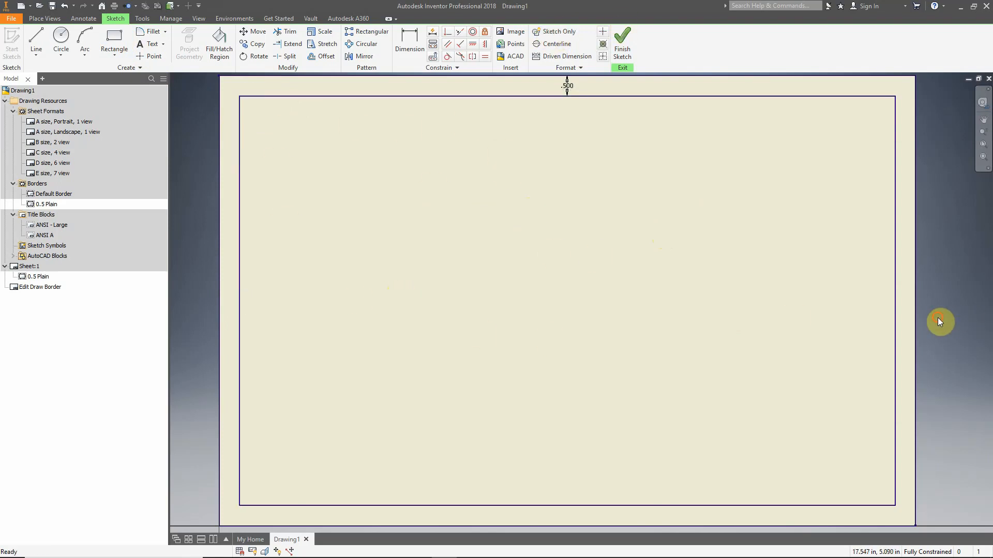
Check the Sketch Only format on one vertical sheet-edge line, finish the border sketch and save the edits to 0.5 Plain
{"action": "left_click", "coordinate": [913, 333]}
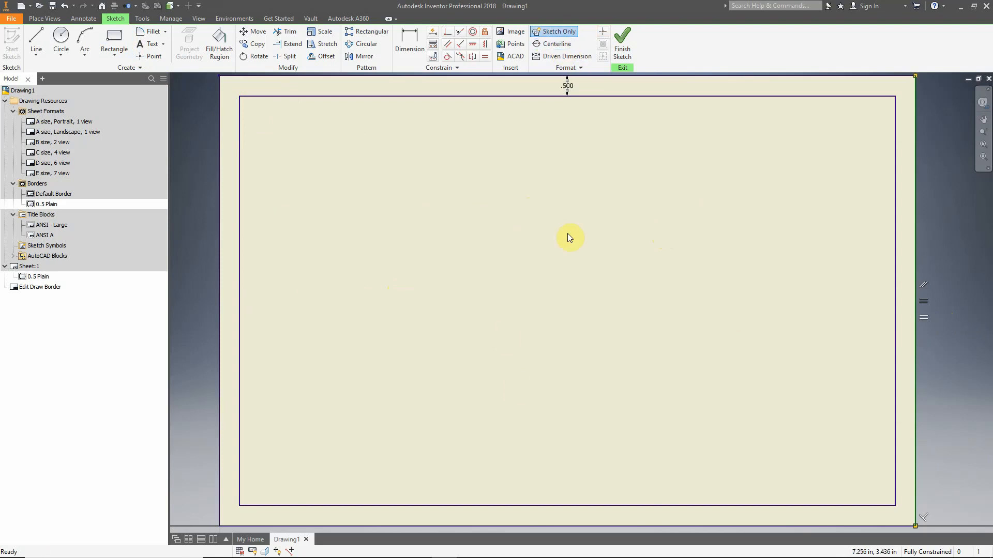
{"action": "left_click", "coordinate": [559, 32]}
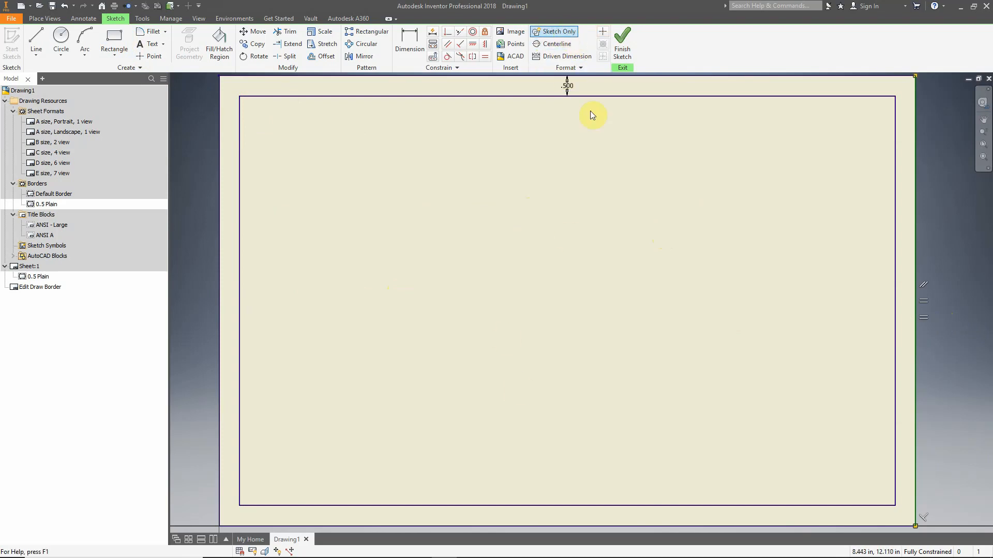
{"action": "left_click", "coordinate": [722, 290]}
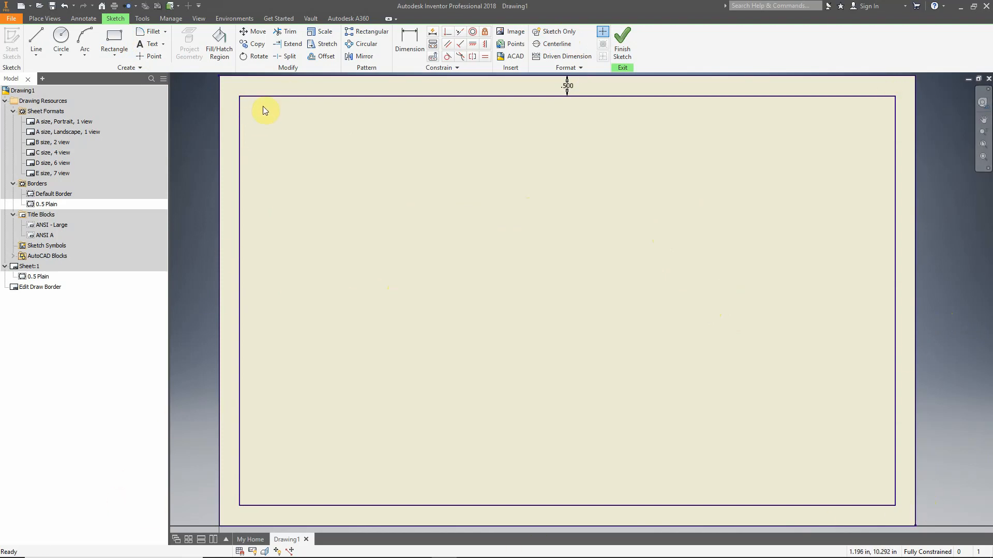
{"action": "left_click", "coordinate": [621, 39]}
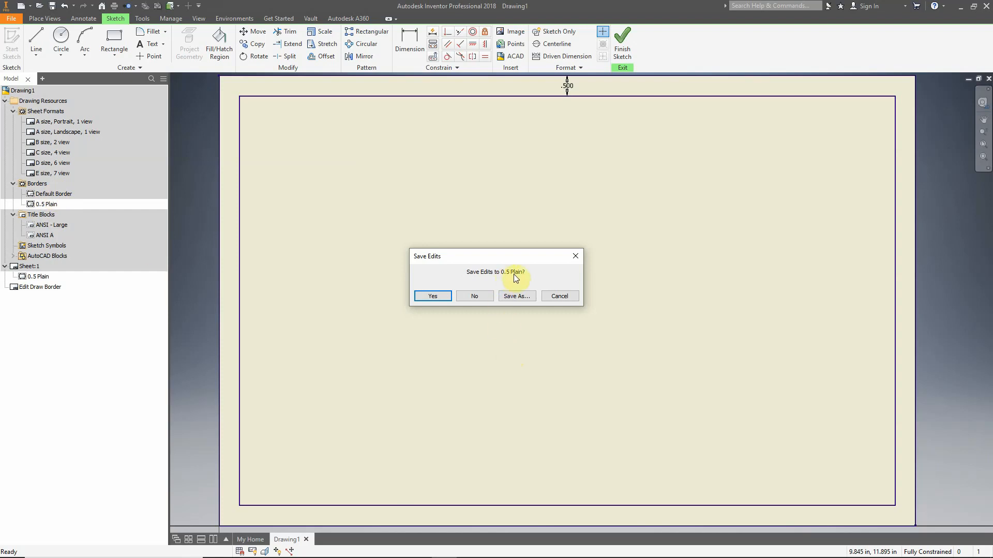
{"action": "left_click", "coordinate": [433, 297]}
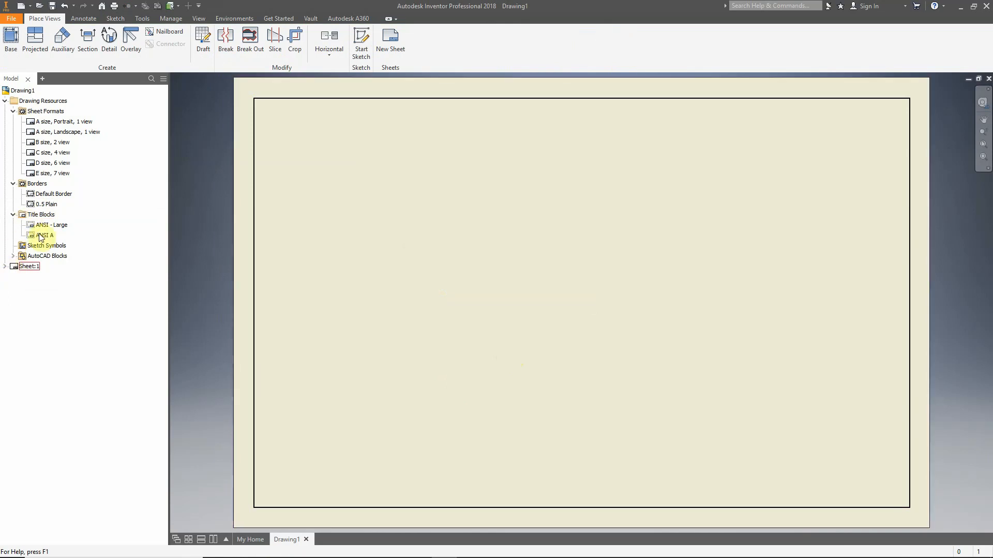
Expand Sheet:1, insert the ANSI A title block and delete it again from the sheet
{"action": "left_click", "coordinate": [6, 266]}
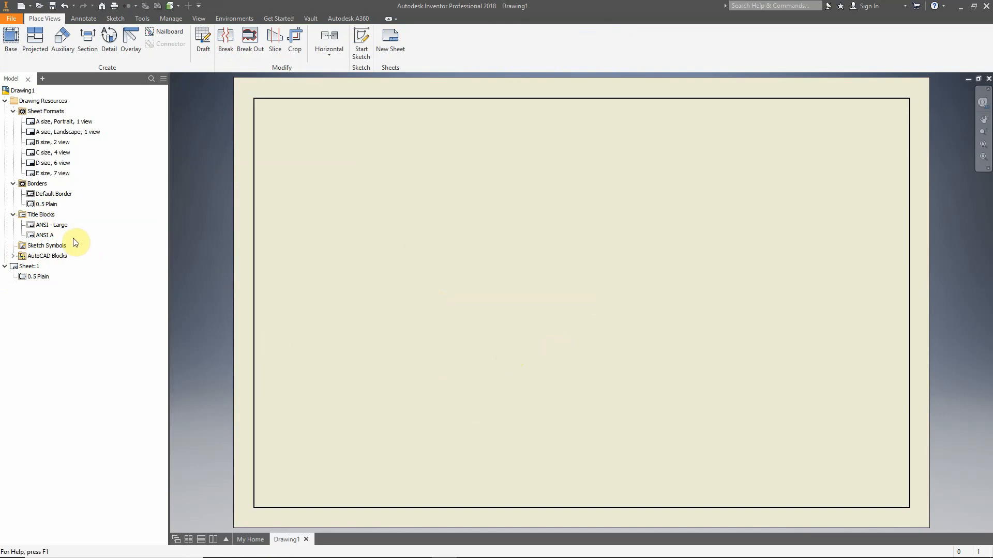
{"action": "double_click", "coordinate": [46, 236]}
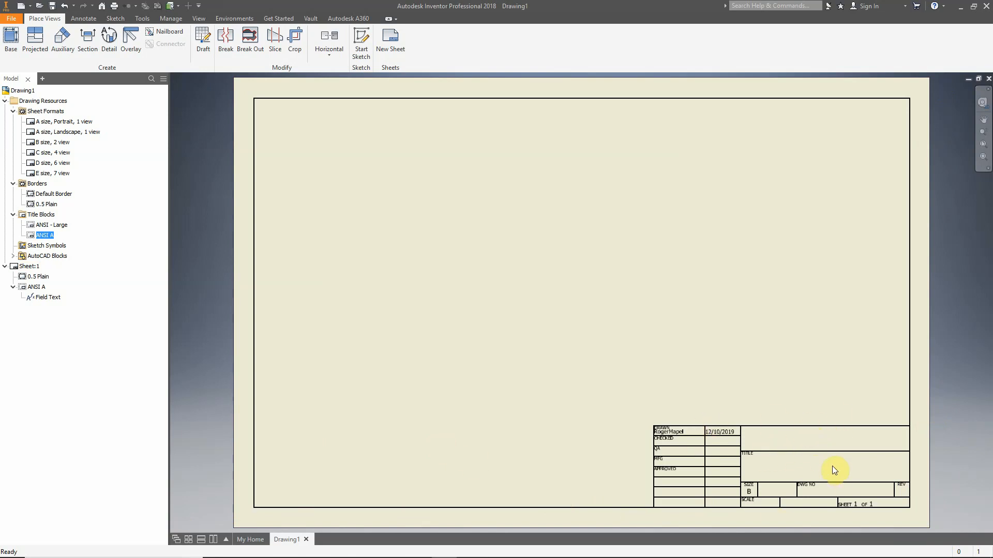
{"action": "right_click", "coordinate": [37, 287]}
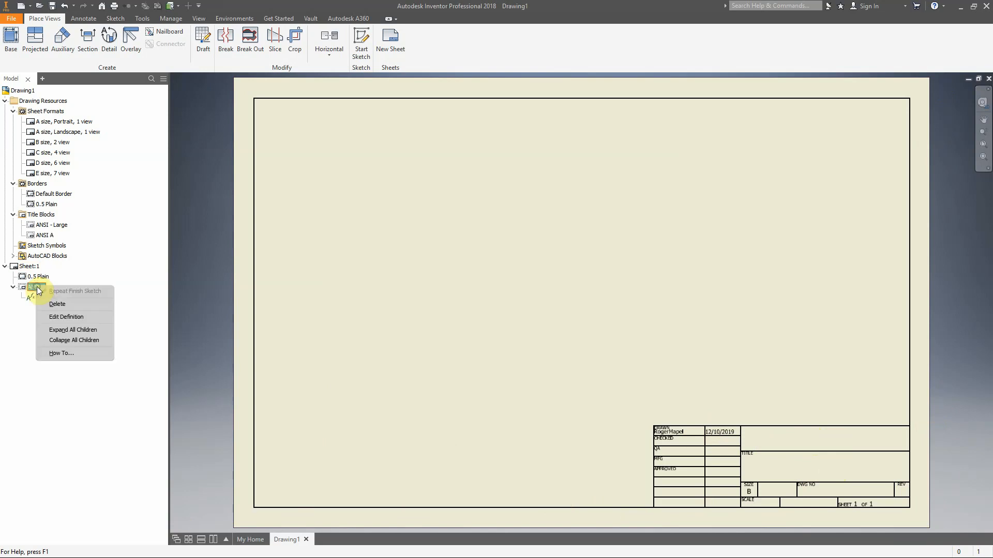
{"action": "left_click", "coordinate": [61, 305]}
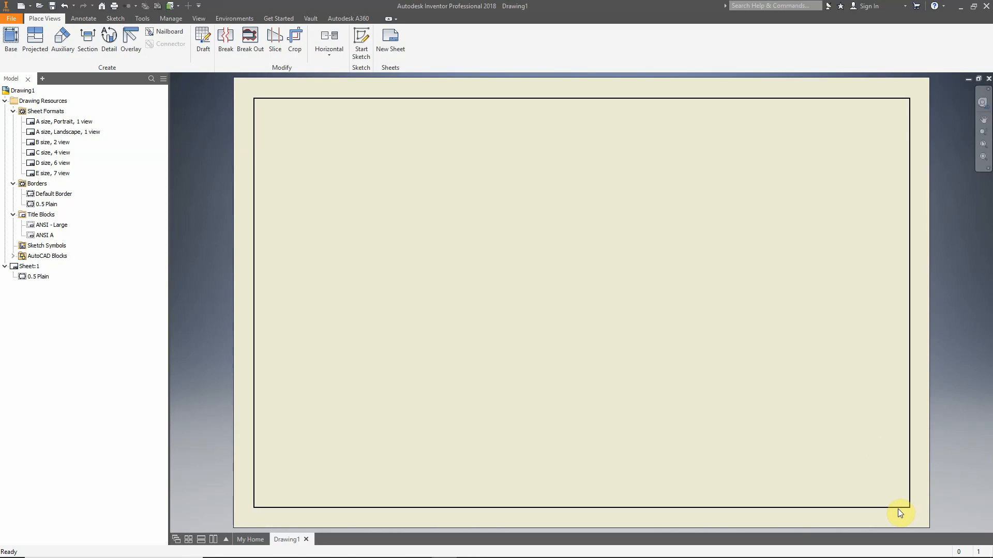
Open the 0.5 Plain border definition and fillet all four corners of its inner rectangle with a 0.25 in radius
{"action": "right_click", "coordinate": [48, 203]}
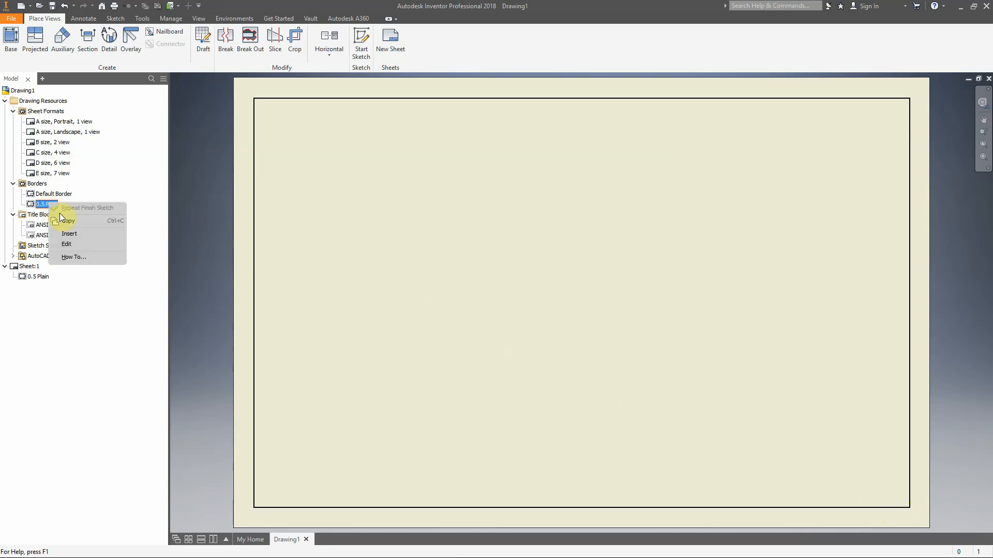
{"action": "left_click", "coordinate": [72, 241]}
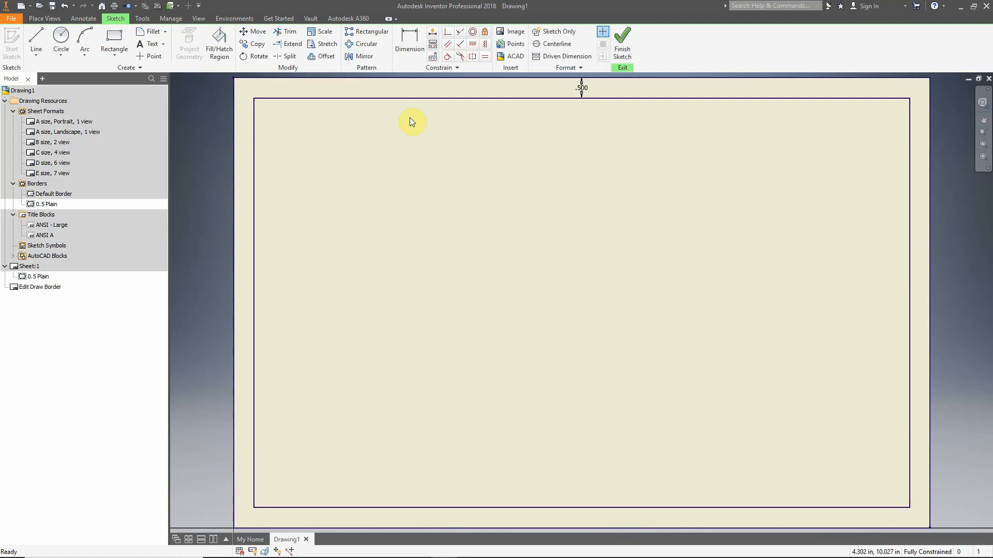
{"action": "left_click", "coordinate": [157, 35]}
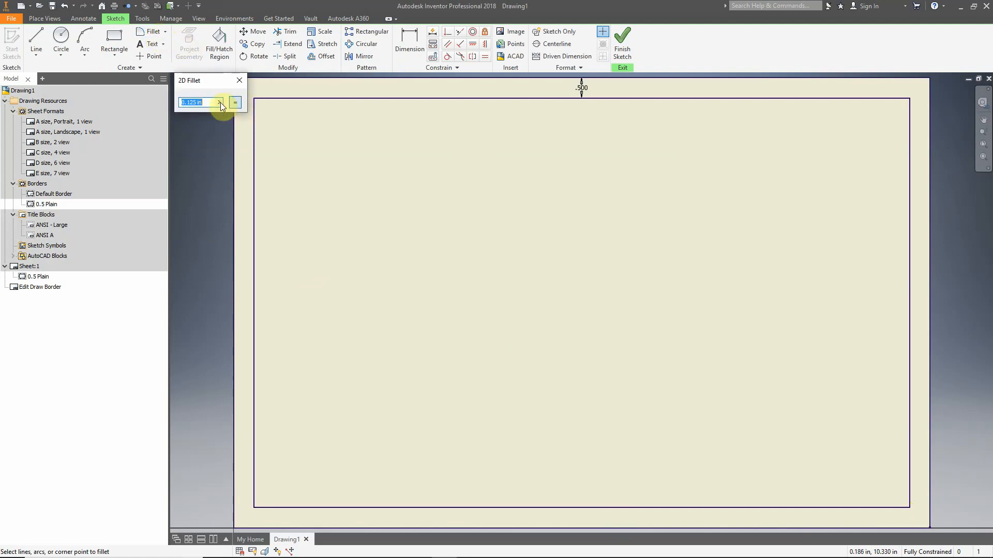
{"action": "type", "text": ".25"}
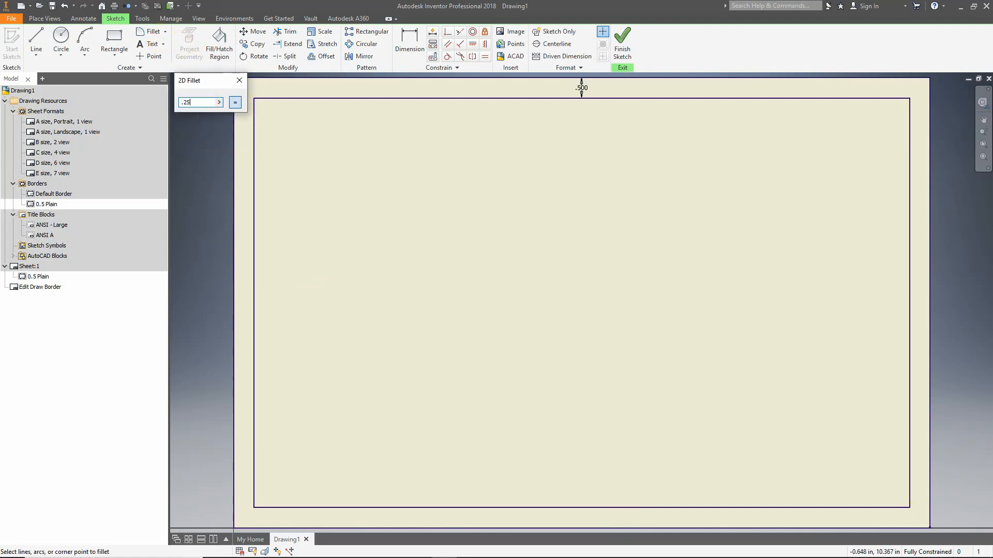
{"action": "left_click", "coordinate": [276, 99]}
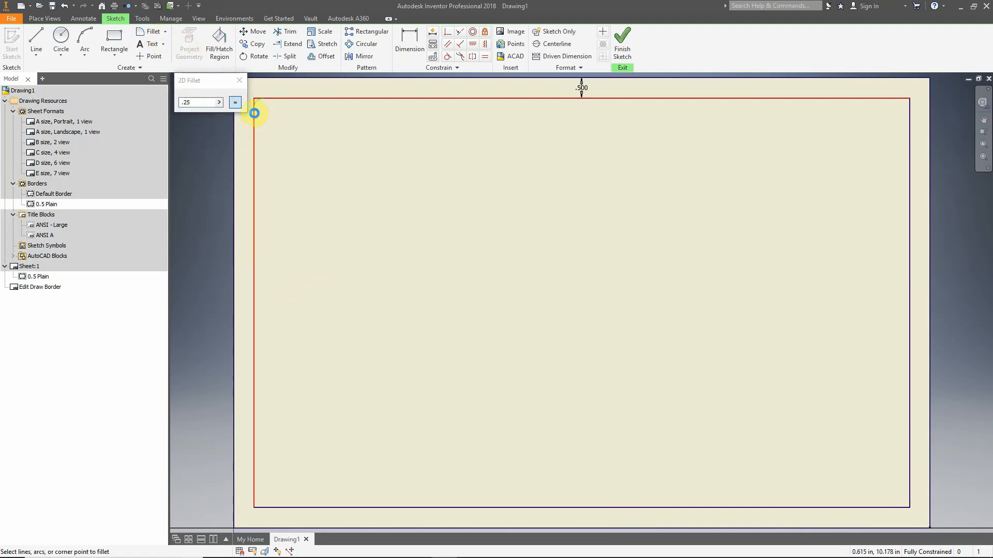
{"action": "left_click", "coordinate": [254, 113]}
{"action": "left_click", "coordinate": [879, 99]}
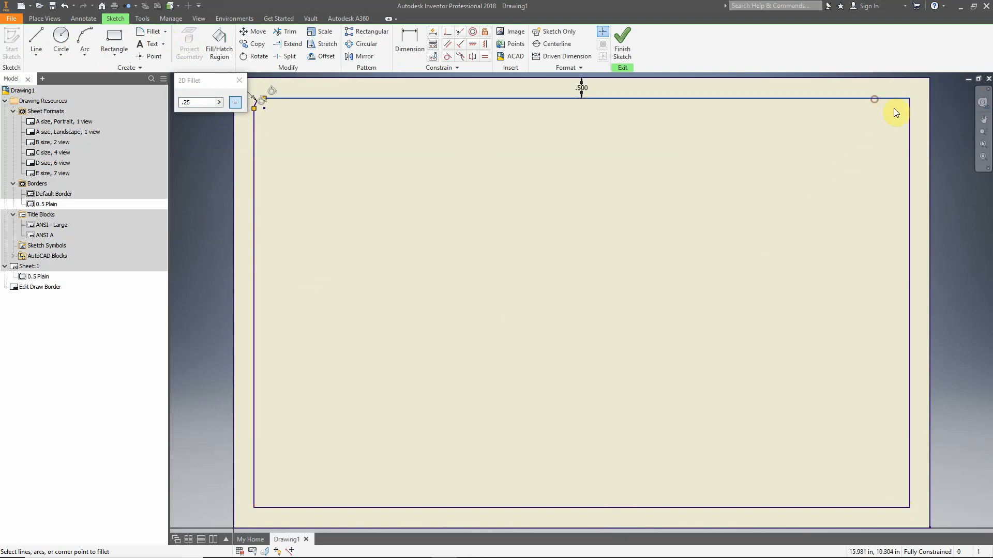
{"action": "left_click", "coordinate": [910, 115]}
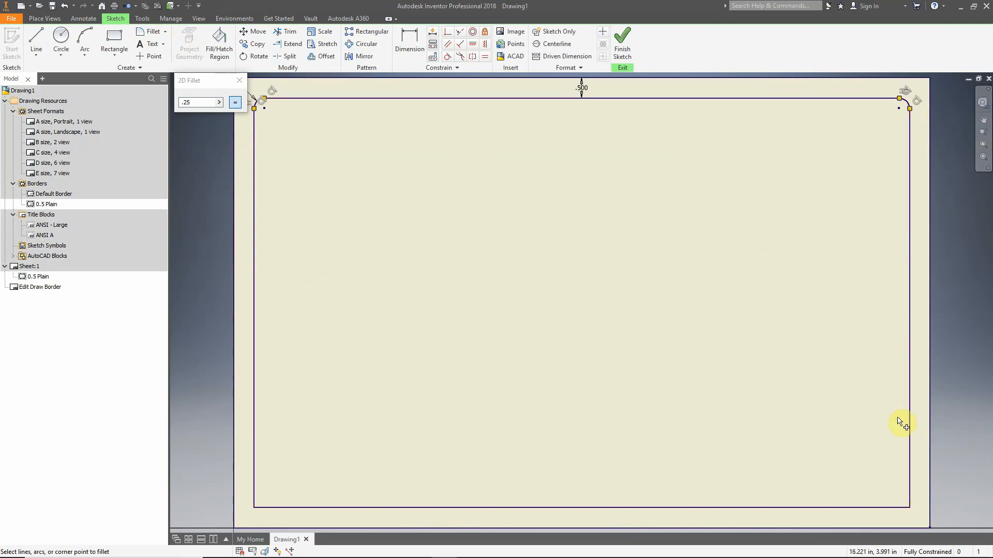
{"action": "left_click", "coordinate": [901, 508]}
{"action": "left_click", "coordinate": [908, 497]}
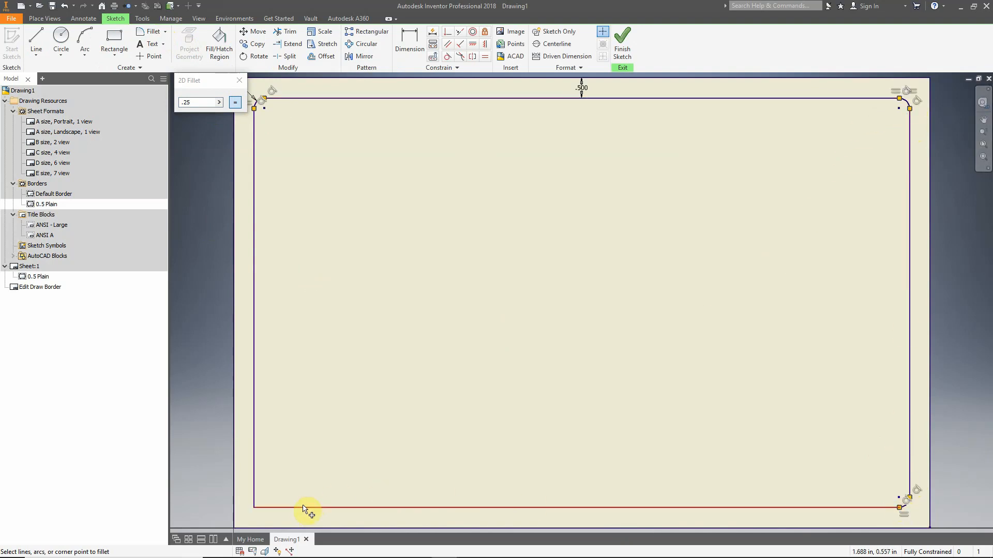
{"action": "left_click", "coordinate": [300, 509]}
{"action": "left_click", "coordinate": [254, 481]}
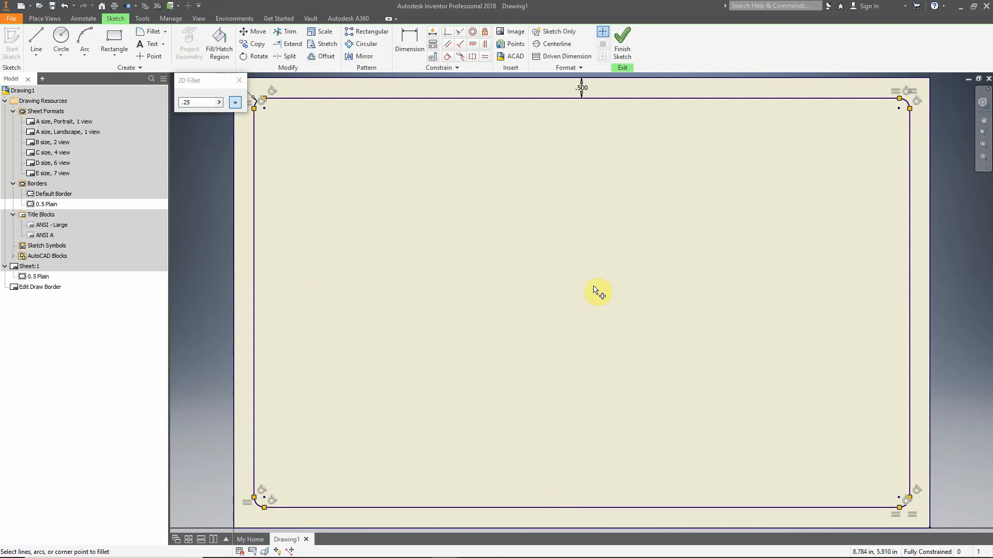
{"action": "left_click", "coordinate": [239, 80]}
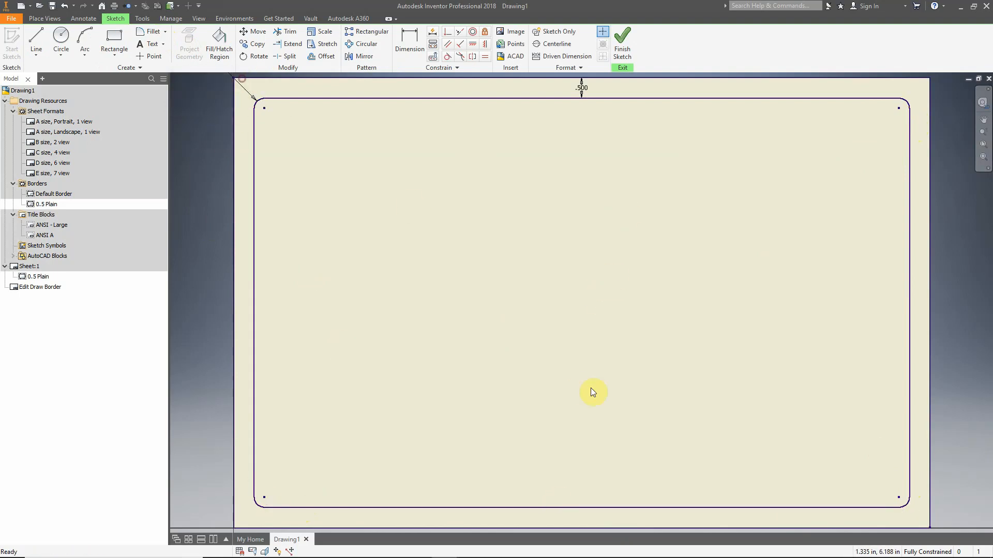
Finish the border sketch and save the edits as a new border named 0.5 Fillet Corners
{"action": "left_click", "coordinate": [623, 43]}
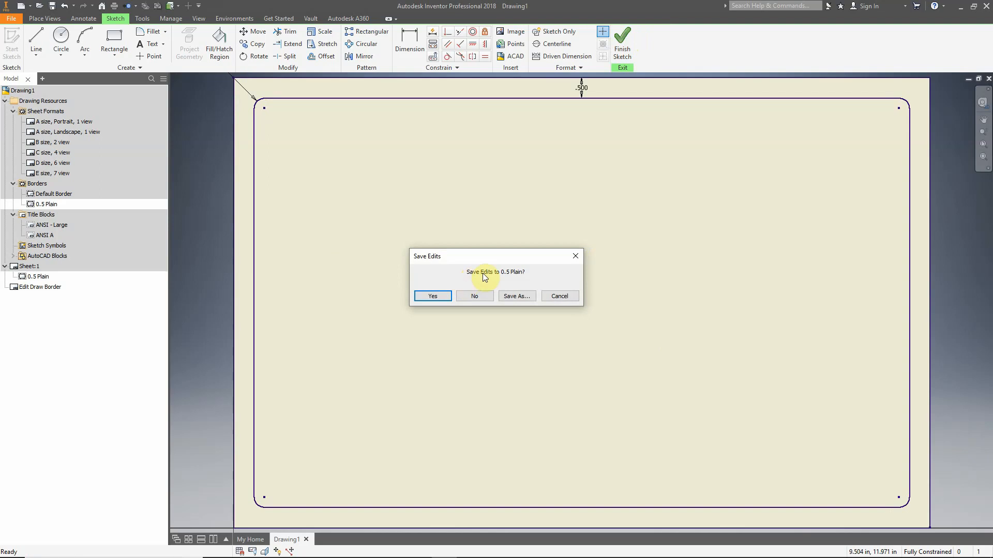
{"action": "left_click", "coordinate": [515, 297]}
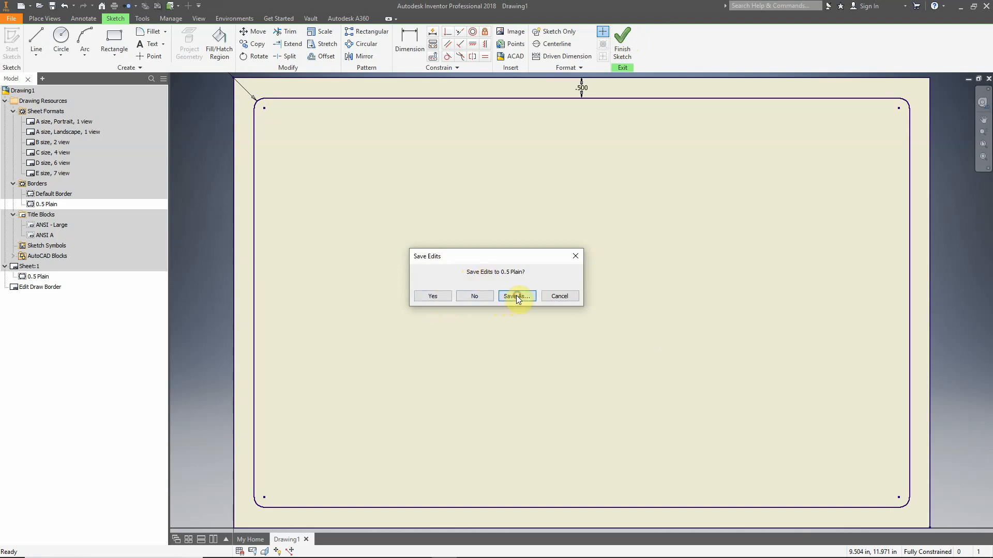
{"action": "type", "text": "0;"}
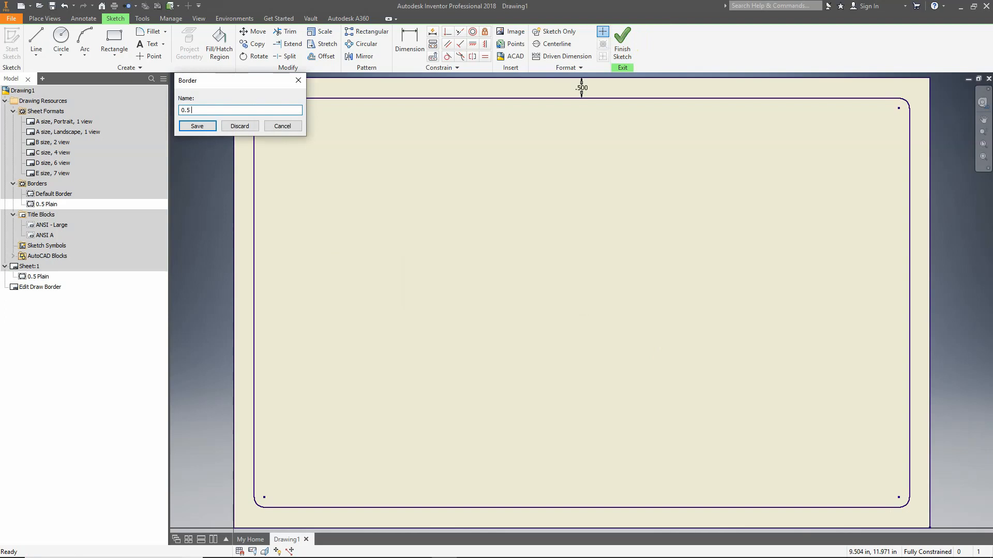
{"action": "type", "text": "5 Filleted"}
{"action": "key", "text": "BackSpace"}
{"action": "key", "text": "BackSpace"}
{"action": "type", "text": "Corners"}
{"action": "key", "text": "Return"}
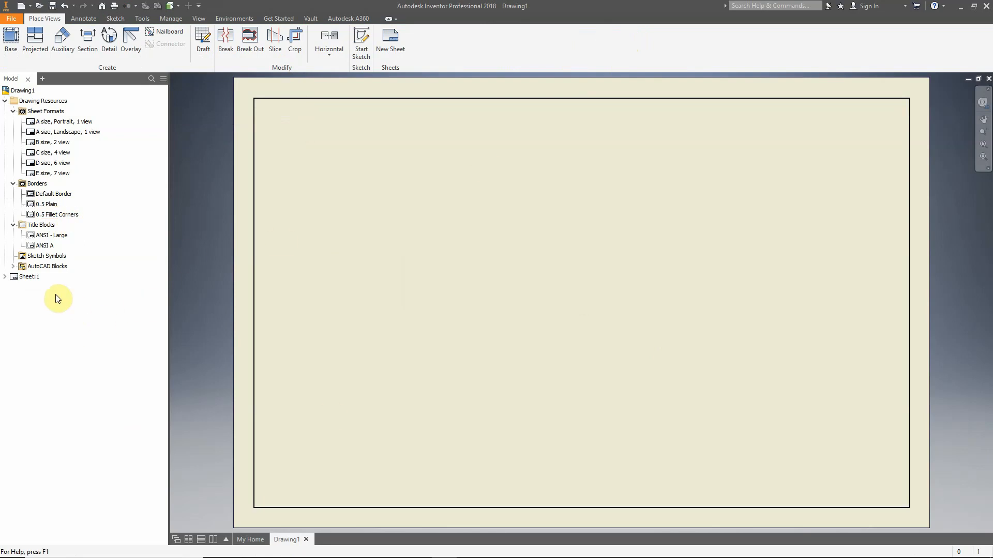
Try to insert the 0.5 Fillet Corners border on Sheet:1 over the existing 0.5 Plain border
{"action": "left_click", "coordinate": [5, 277]}
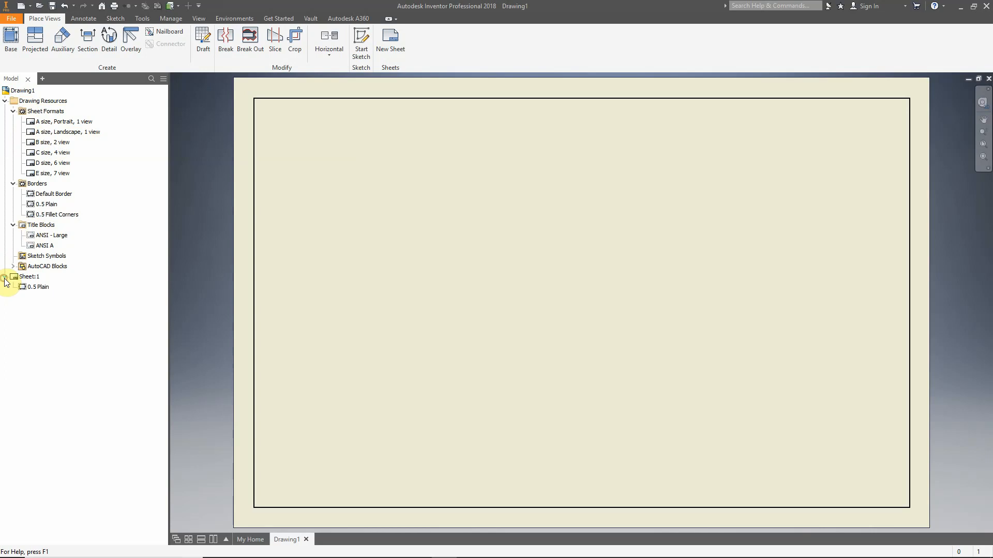
{"action": "right_click", "coordinate": [39, 289]}
{"action": "left_click", "coordinate": [40, 395]}
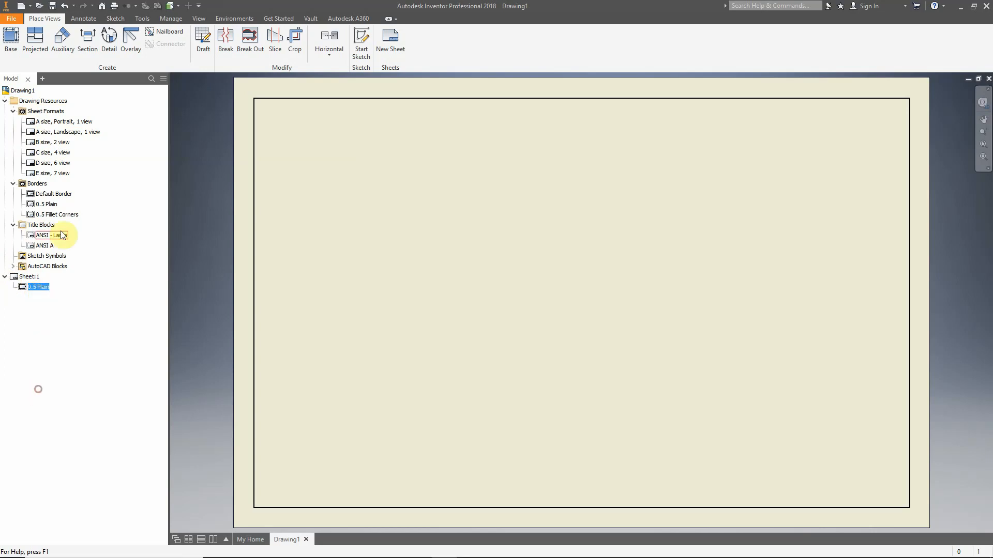
{"action": "left_click", "coordinate": [57, 216]}
{"action": "double_click", "coordinate": [57, 216]}
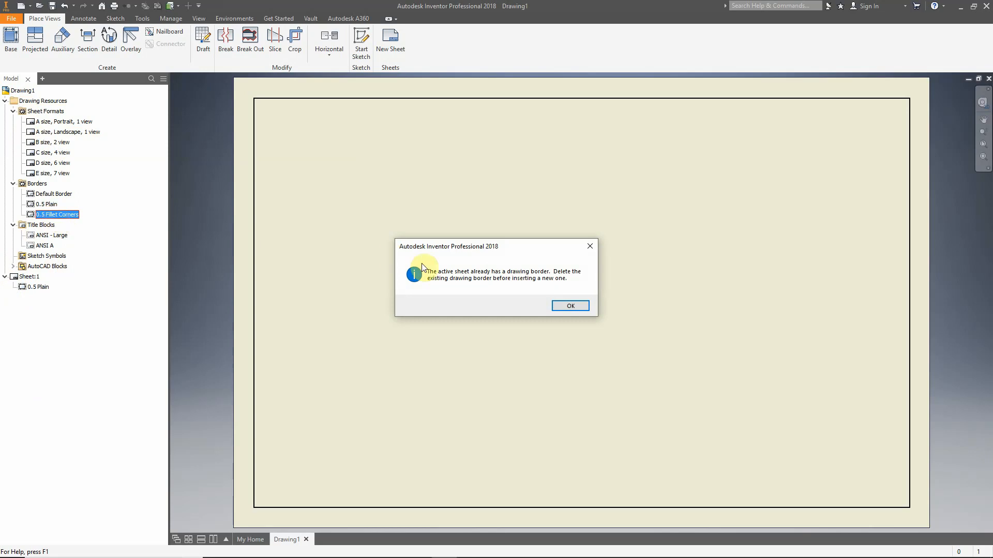
{"action": "left_click", "coordinate": [569, 305]}
Replace the 0.5 Plain border on Sheet:1 with the 0.5 Fillet Corners border and expand the sheet's contents
{"action": "right_click", "coordinate": [45, 288]}
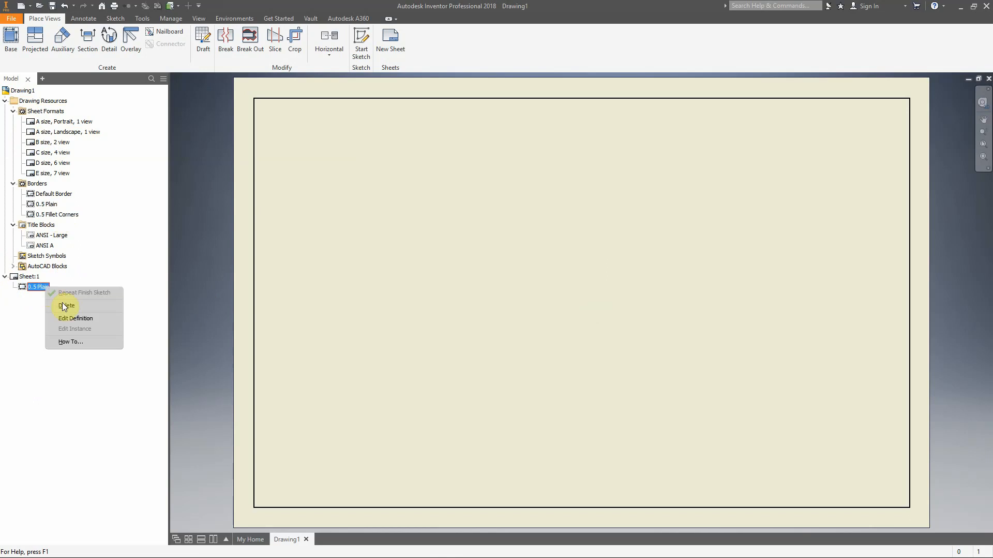
{"action": "left_click", "coordinate": [62, 303]}
{"action": "double_click", "coordinate": [57, 214]}
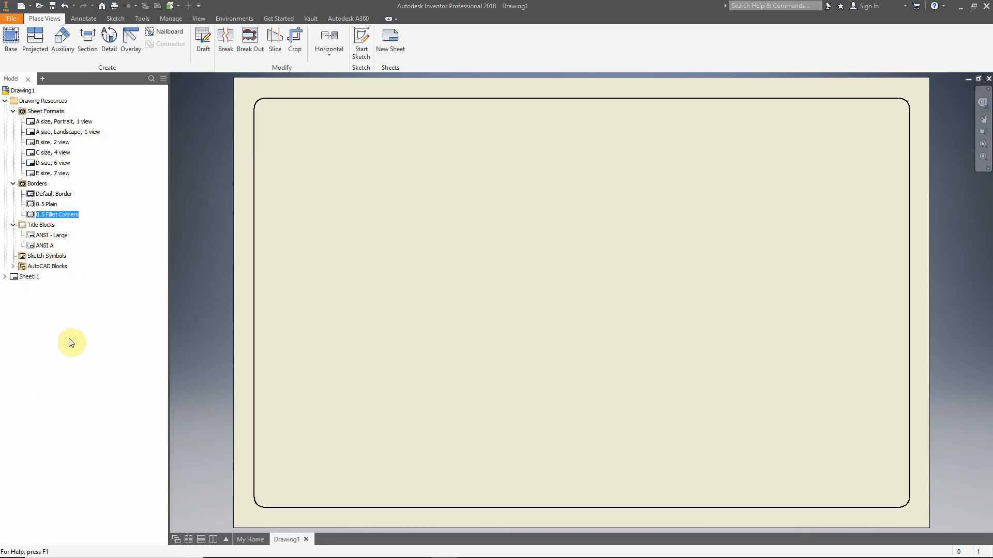
{"action": "left_click", "coordinate": [6, 277]}
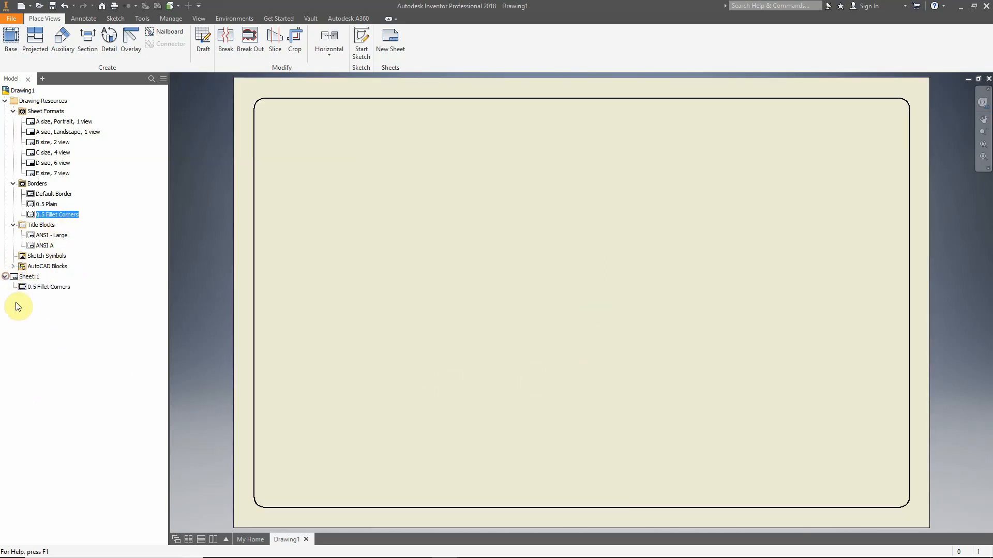
Change the size of Sheet:1 to D in the sheet settings
{"action": "right_click", "coordinate": [26, 277]}
{"action": "left_click", "coordinate": [66, 360]}
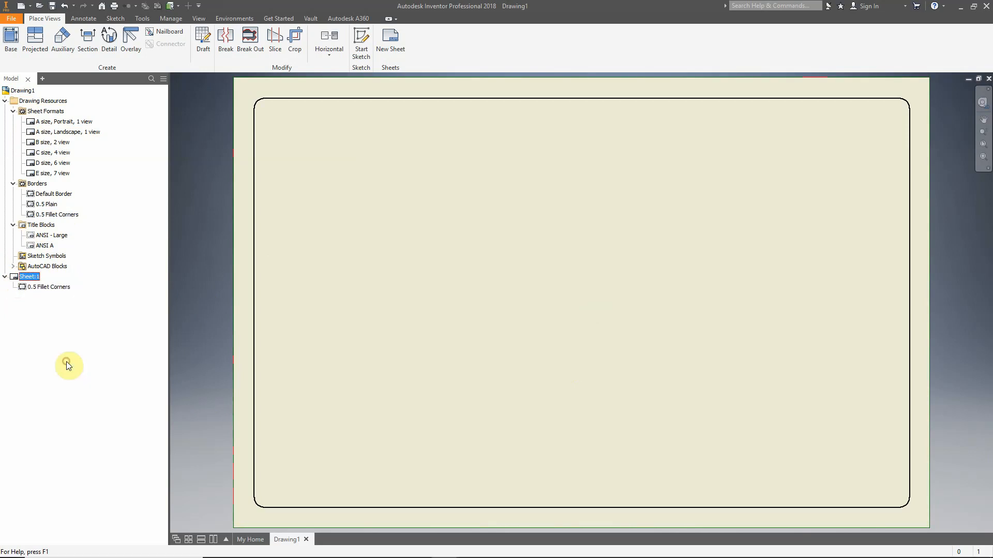
{"action": "left_click", "coordinate": [367, 253]}
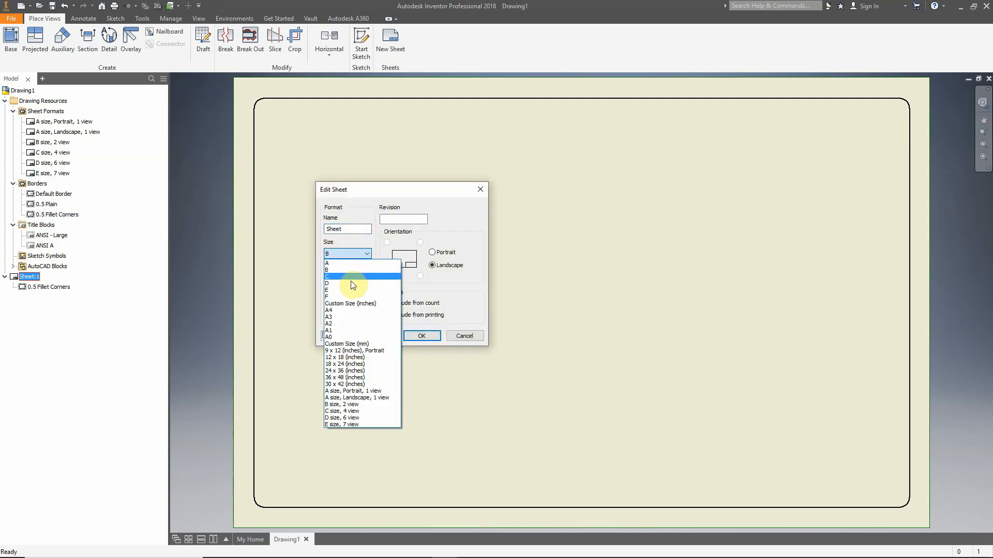
{"action": "left_click", "coordinate": [350, 284]}
{"action": "left_click", "coordinate": [421, 335]}
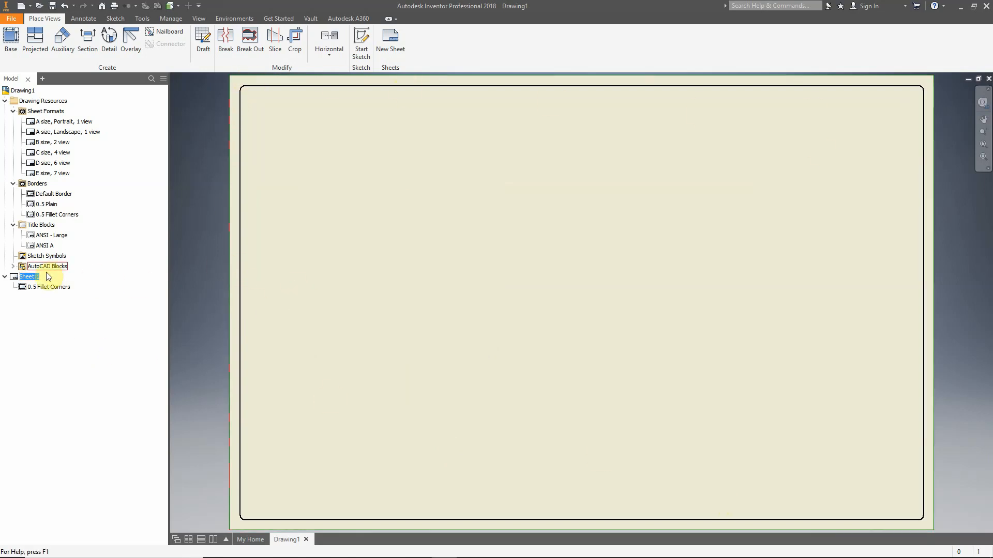
Change the size of Sheet:1 to B in the sheet settings
{"action": "right_click", "coordinate": [34, 279]}
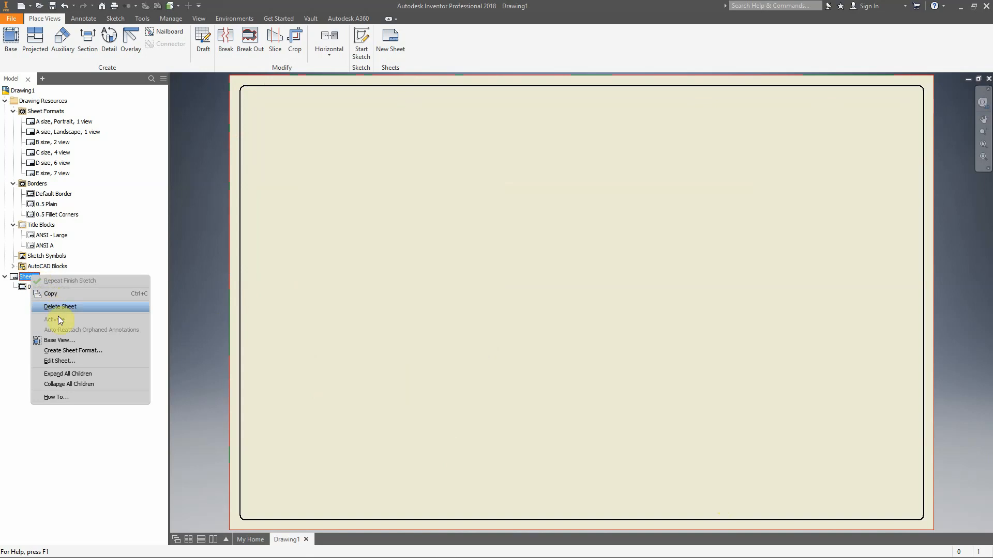
{"action": "left_click", "coordinate": [63, 363]}
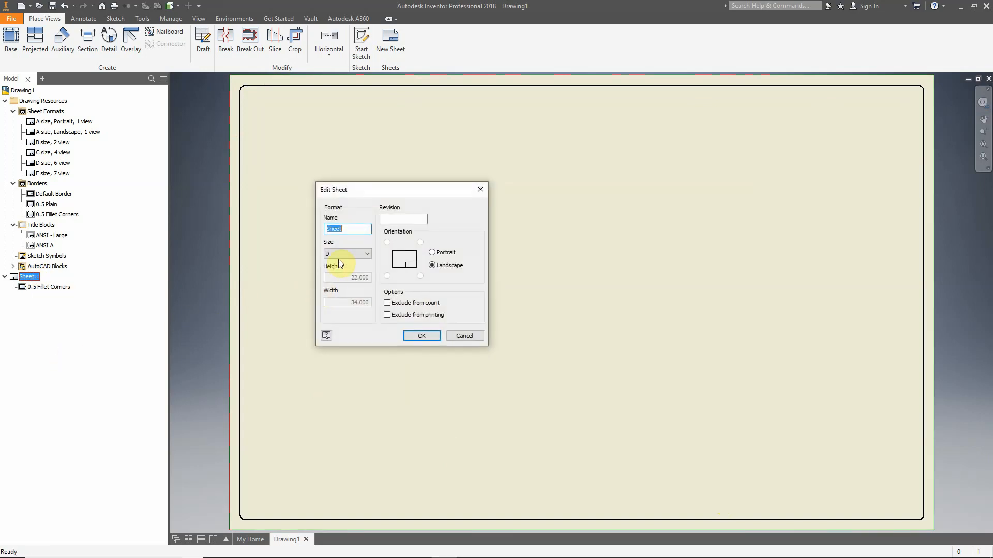
{"action": "left_click", "coordinate": [353, 253]}
{"action": "left_click", "coordinate": [349, 270]}
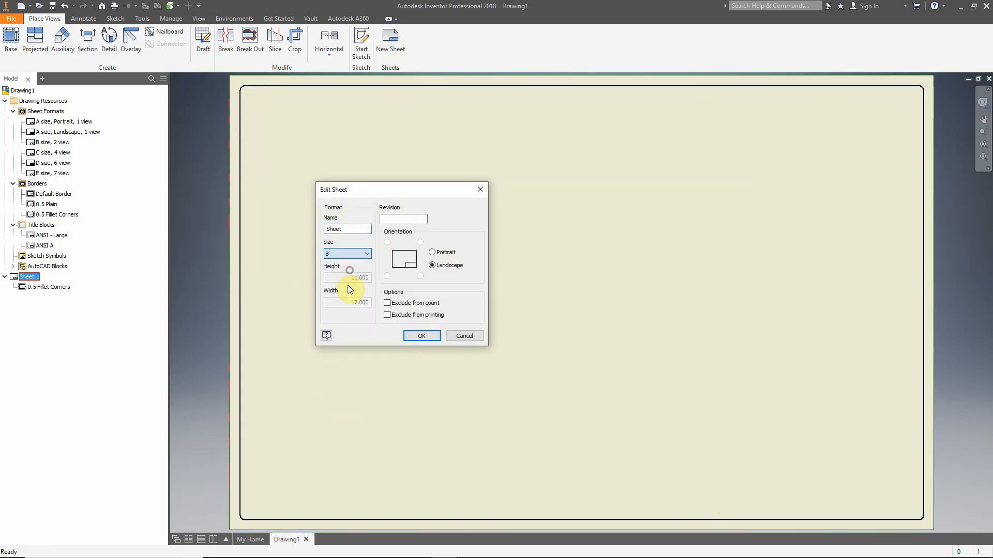
{"action": "left_click", "coordinate": [421, 334]}
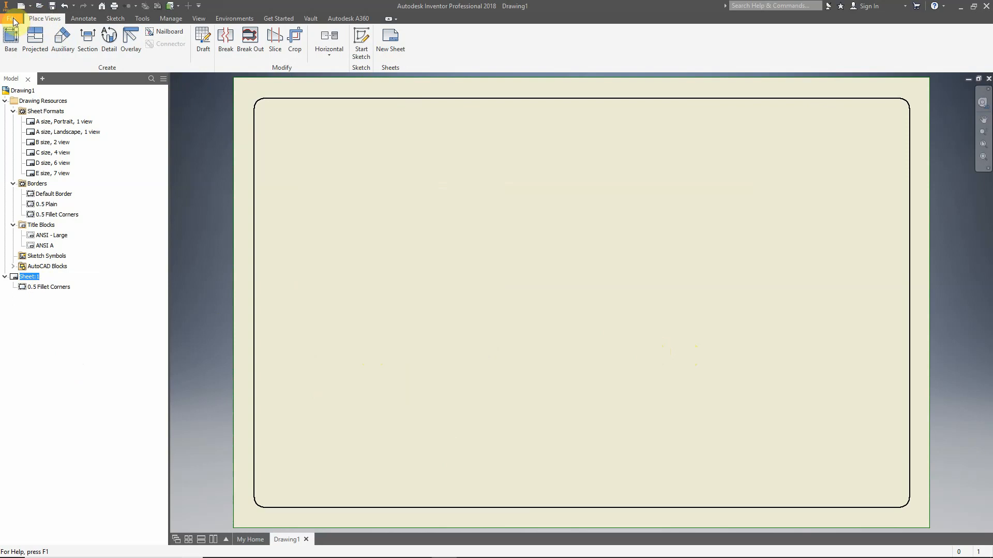
{"action": "left_click", "coordinate": [52, 6]}
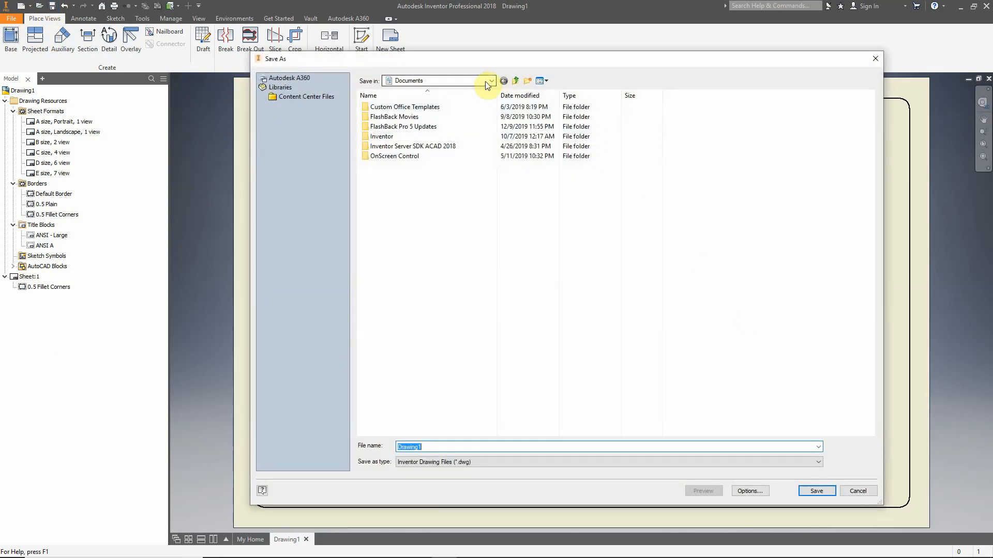
{"action": "left_click", "coordinate": [492, 80]}
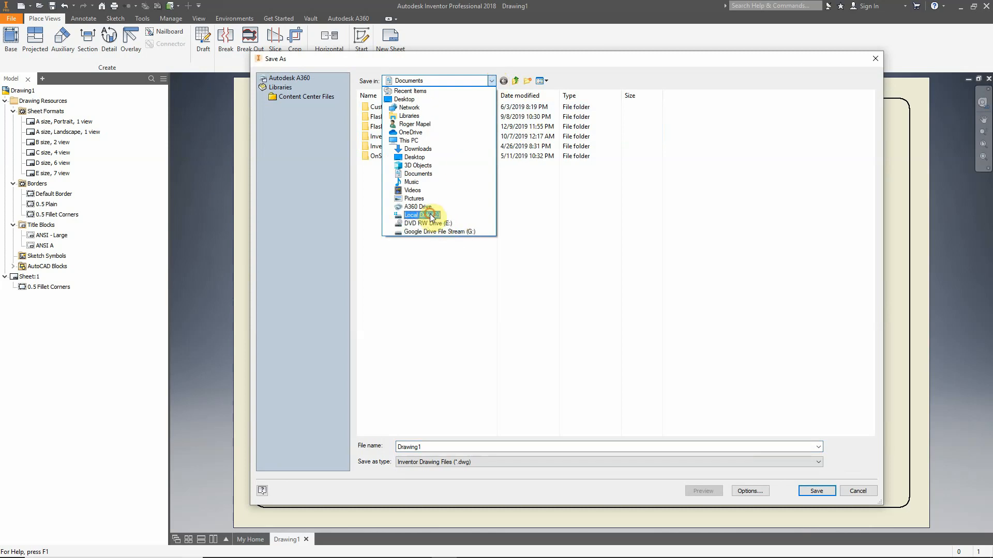
{"action": "left_click", "coordinate": [420, 215]}
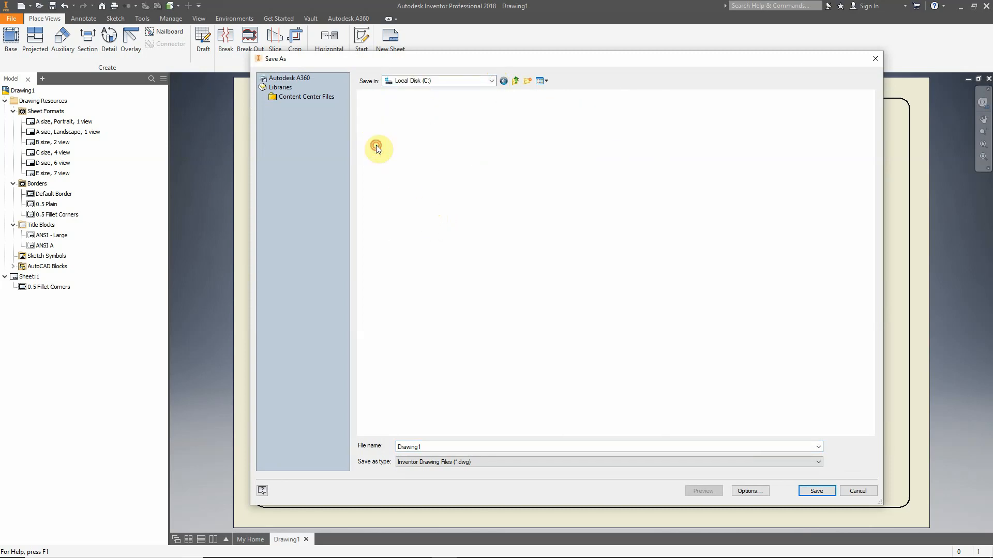
{"action": "double_click", "coordinate": [377, 147]}
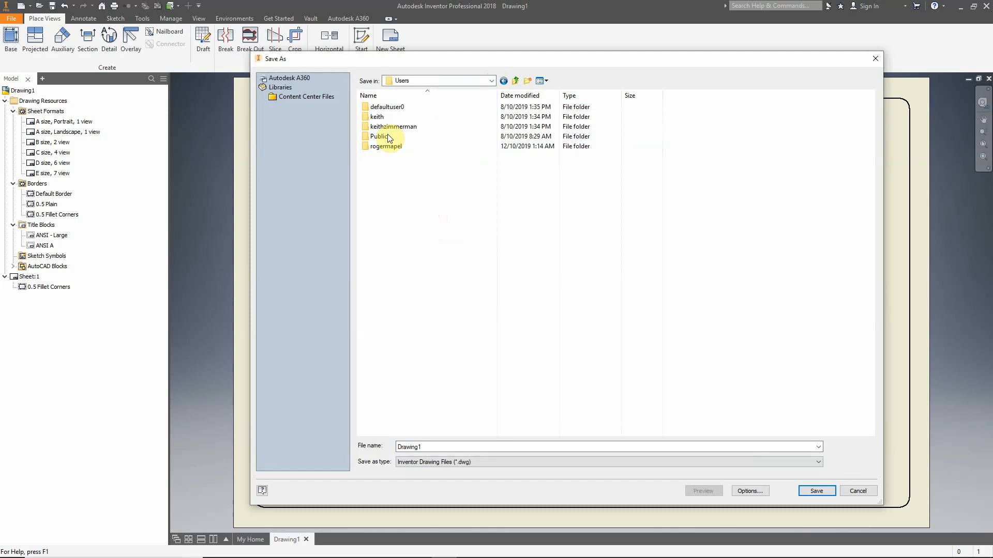
{"action": "left_click", "coordinate": [856, 492]}
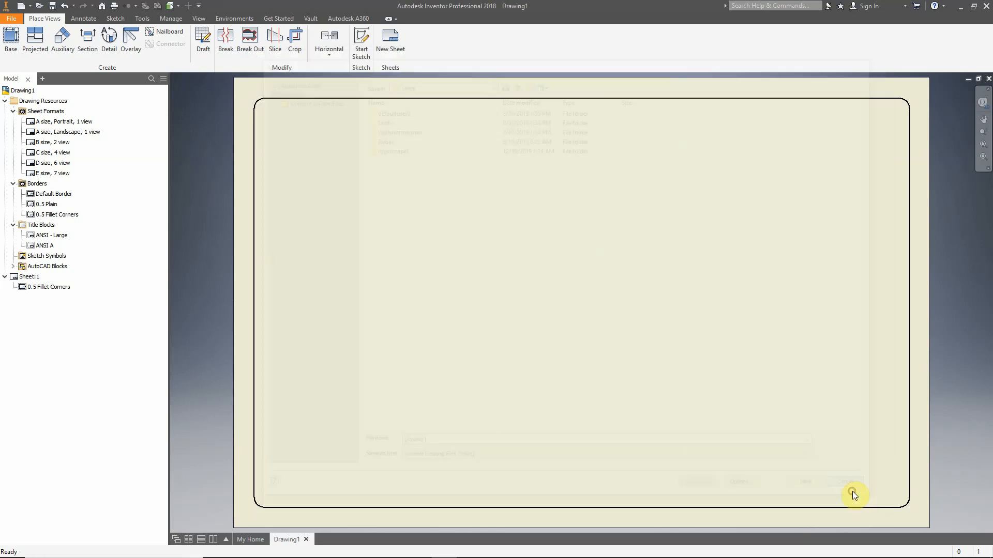
Check the Inventor 2018 Templates folder in File Explorer and return to the drawing in Inventor
{"action": "left_click", "coordinate": [14, 18]}
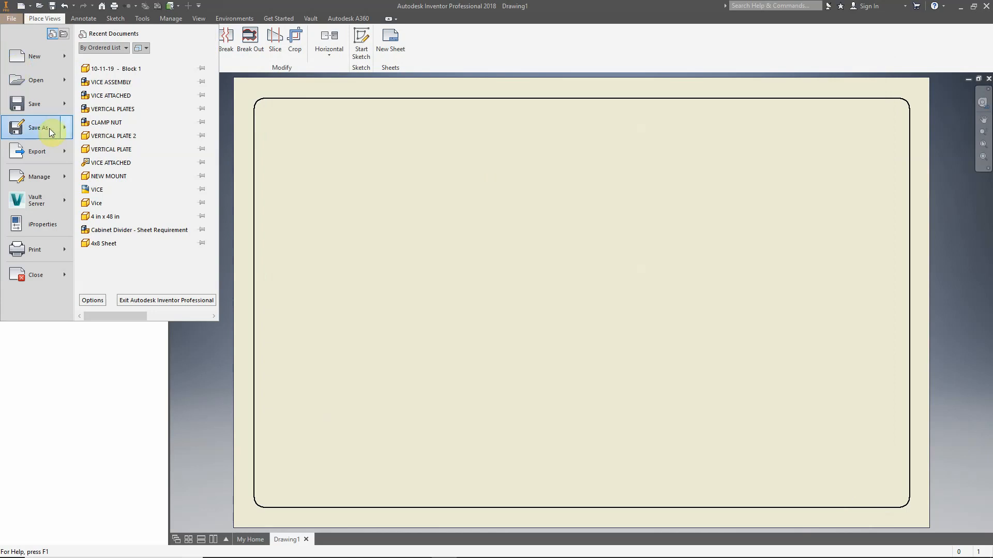
{"action": "mouse_move", "coordinate": [67, 131]}
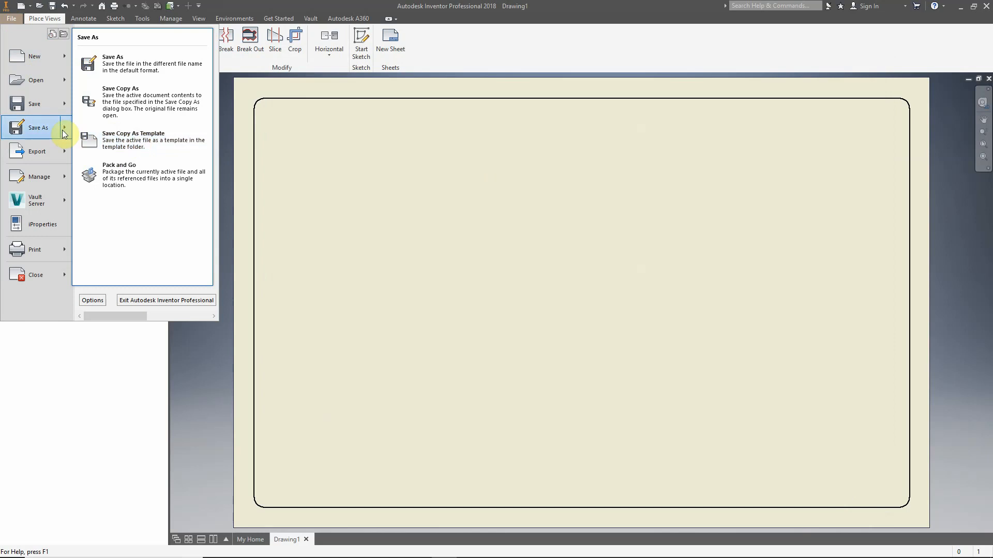
{"action": "mouse_move", "coordinate": [66, 104]}
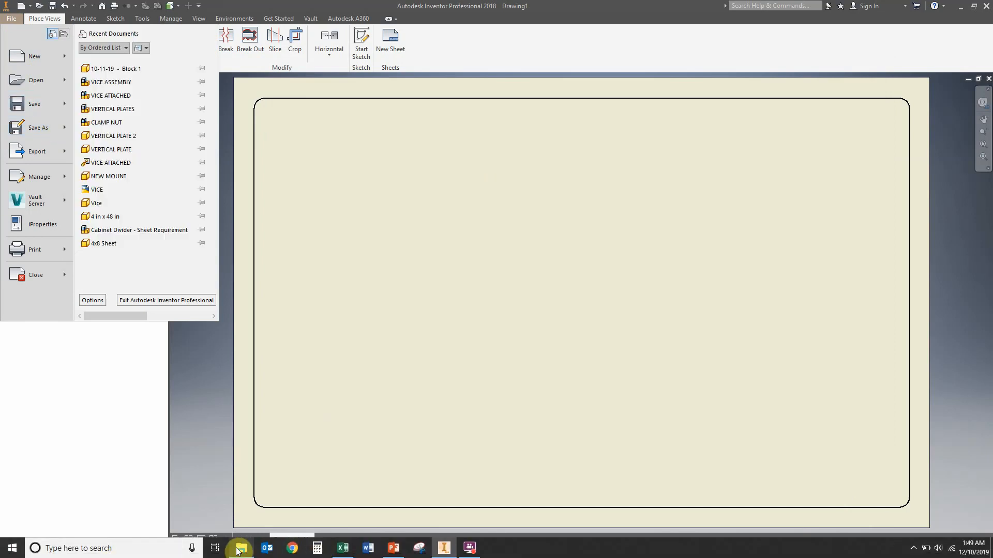
{"action": "left_click", "coordinate": [242, 549]}
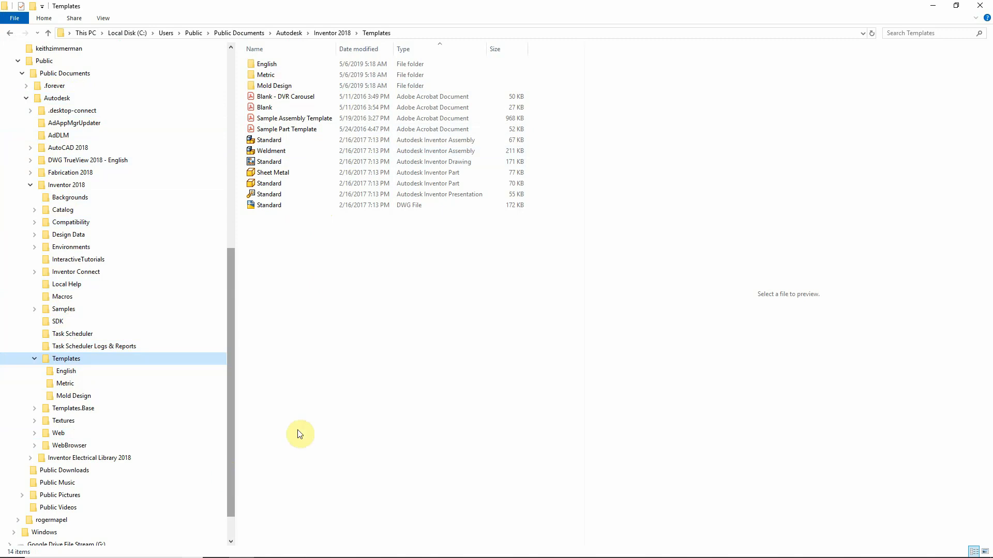
{"action": "key", "text": "alt+Tab"}
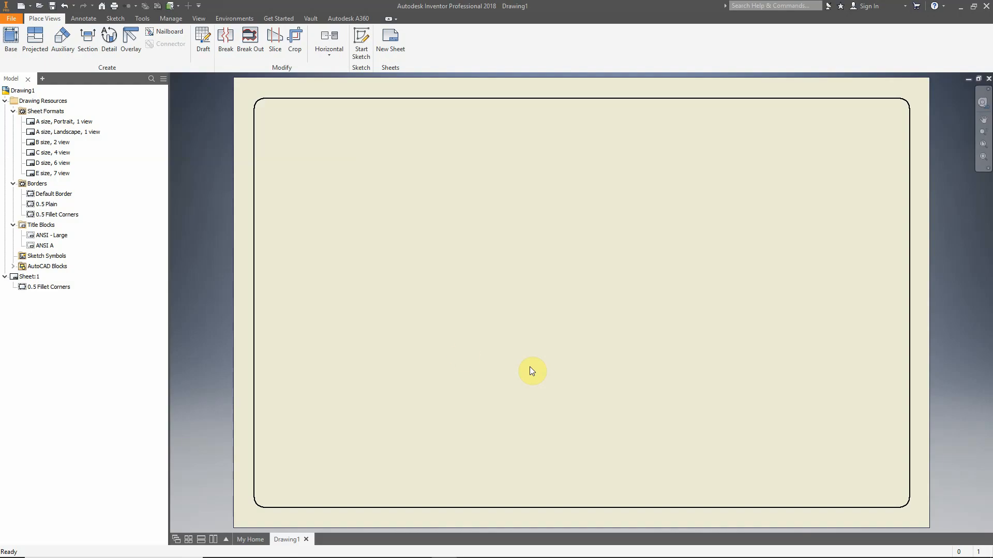
Set up a template copy of the drawing in the Templates folder with the file name HTC 2019
{"action": "left_click", "coordinate": [12, 19]}
{"action": "left_click", "coordinate": [66, 128]}
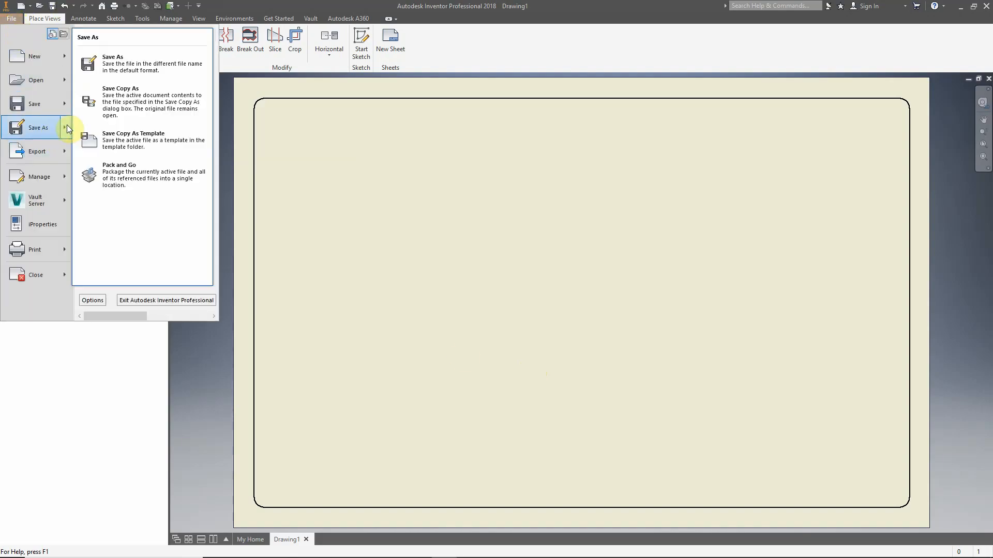
{"action": "left_click", "coordinate": [120, 139]}
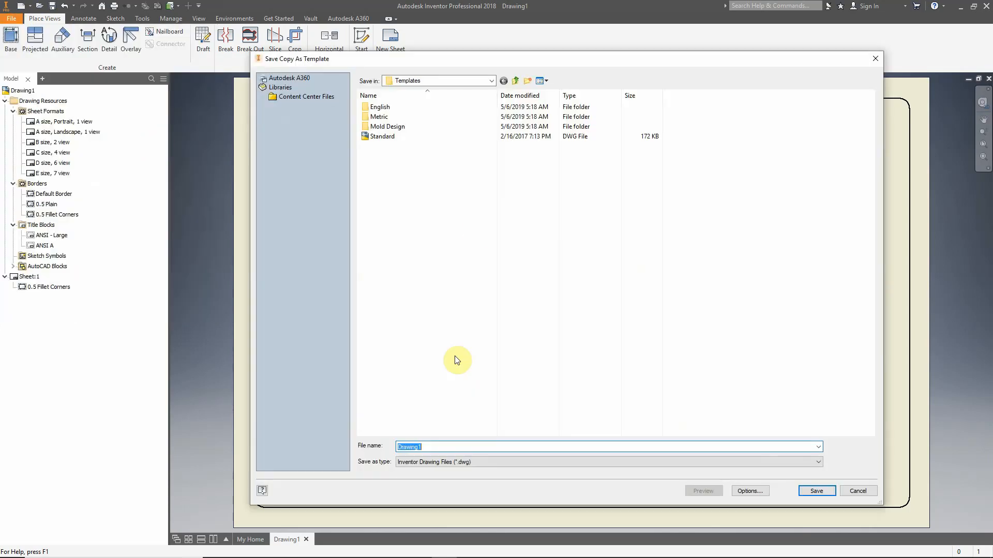
{"action": "left_click", "coordinate": [492, 81]}
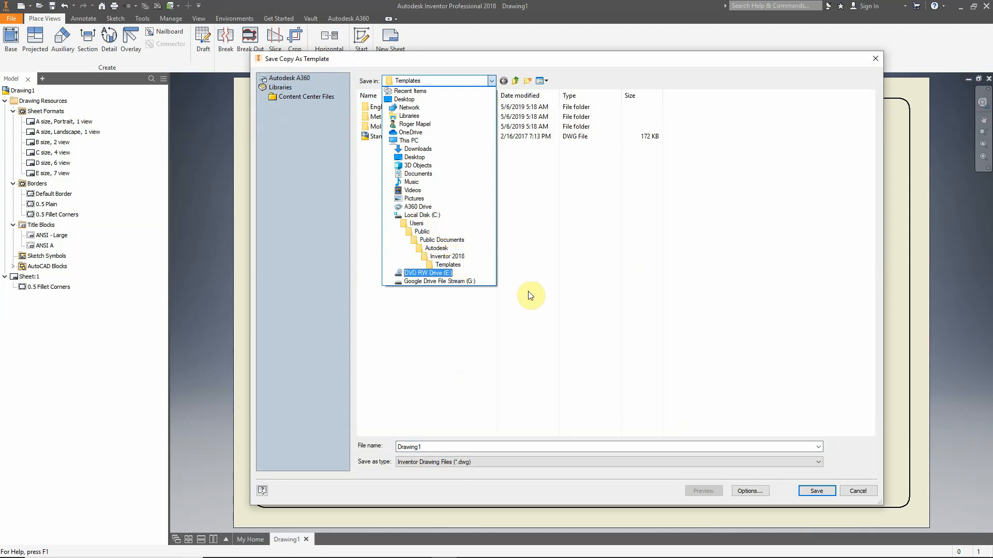
{"action": "left_click", "coordinate": [536, 308]}
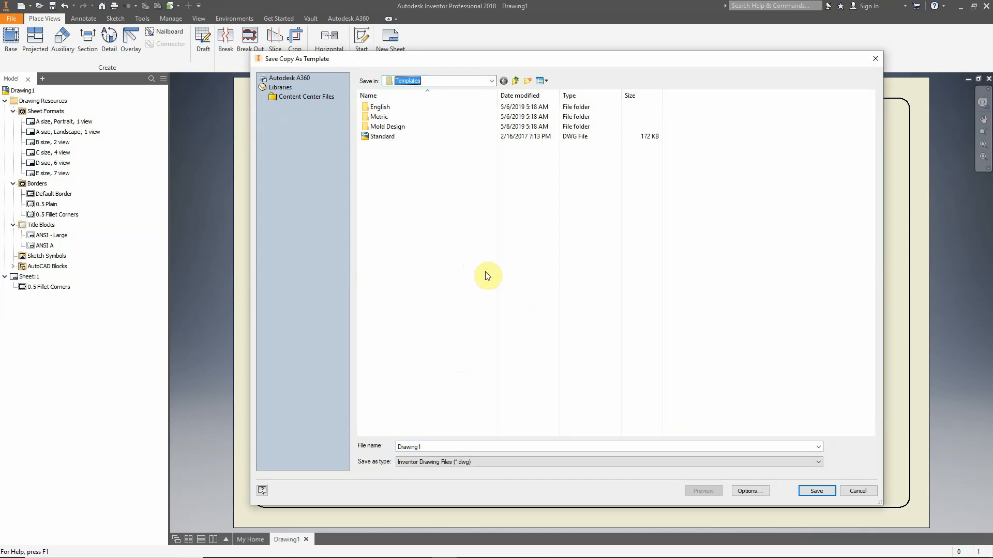
{"action": "double_click", "coordinate": [449, 446]}
{"action": "type", "text": "HTC 2019"}
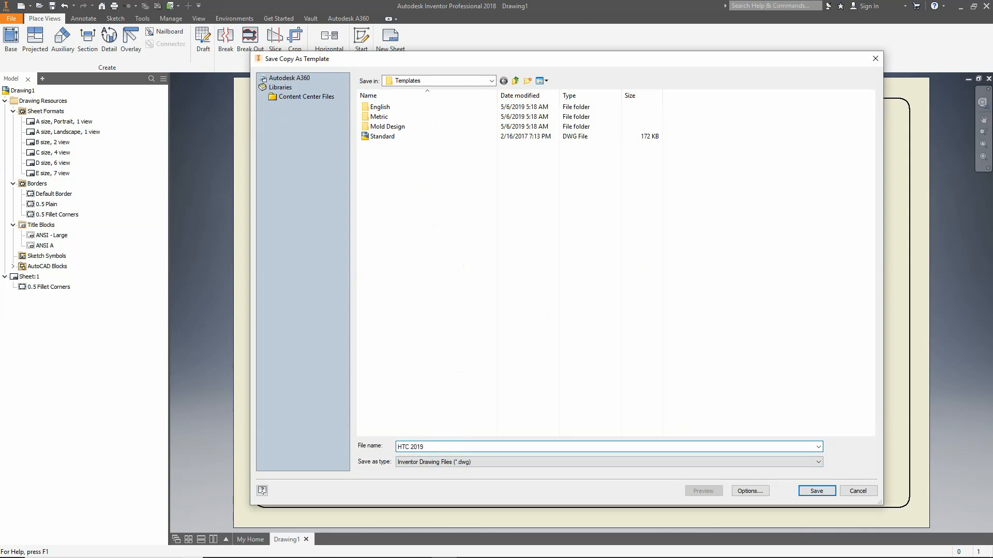
Keep Active Window on Save as the preview picture and .dwg as the file type, and save the template copy
{"action": "left_click", "coordinate": [750, 491]}
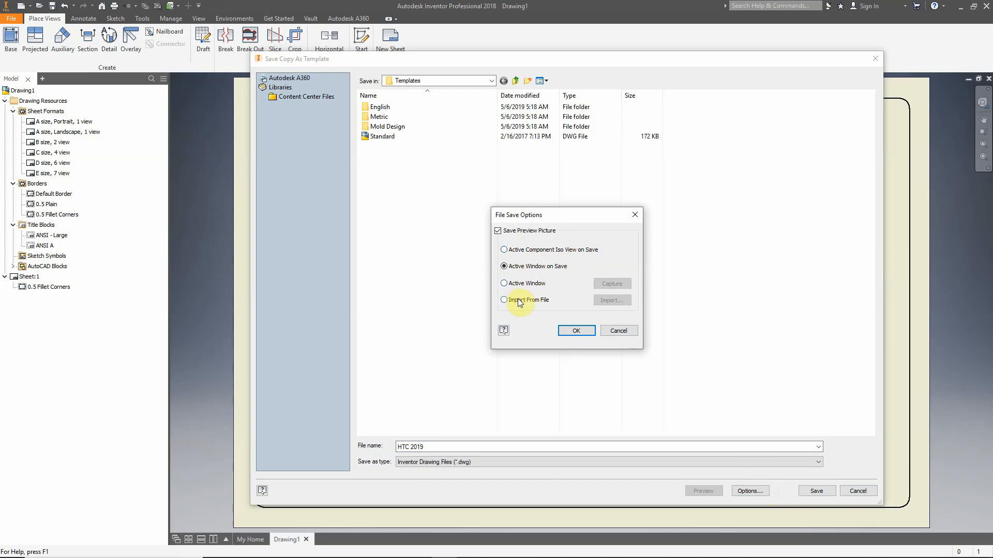
{"action": "left_click", "coordinate": [577, 331]}
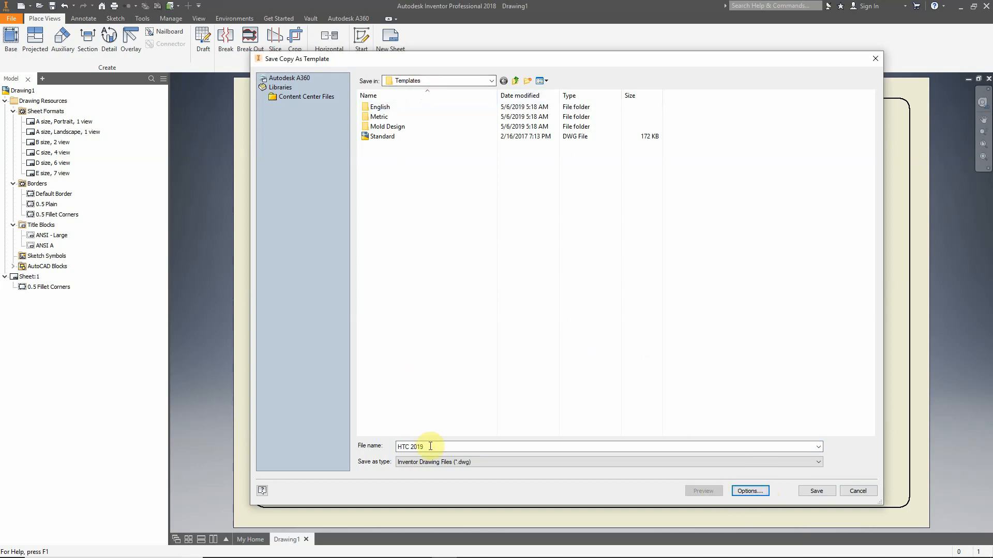
{"action": "left_click", "coordinate": [470, 462]}
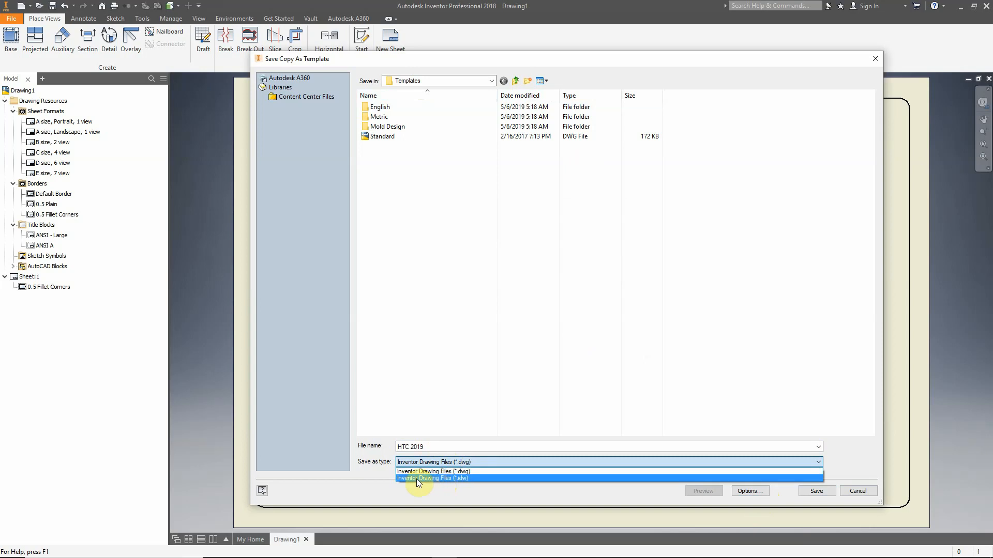
{"action": "left_click", "coordinate": [474, 461]}
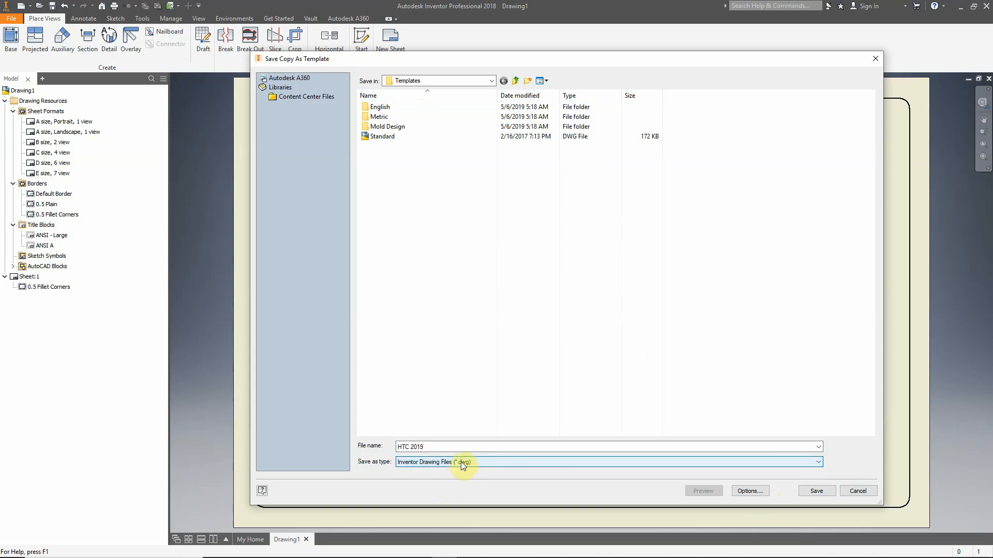
{"action": "left_click", "coordinate": [817, 491]}
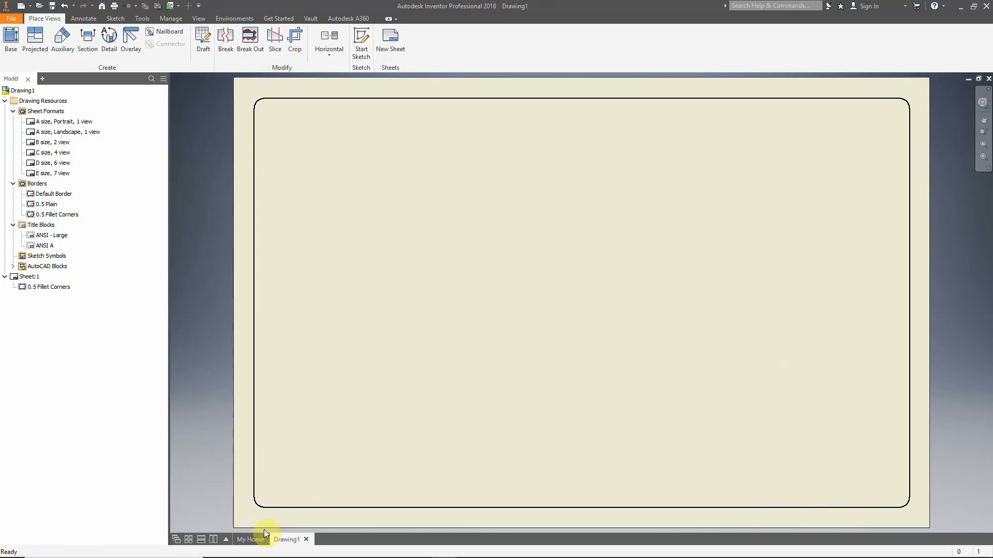
Go to the My Home page and open the list of templates for creating a new file
{"action": "left_click", "coordinate": [252, 539]}
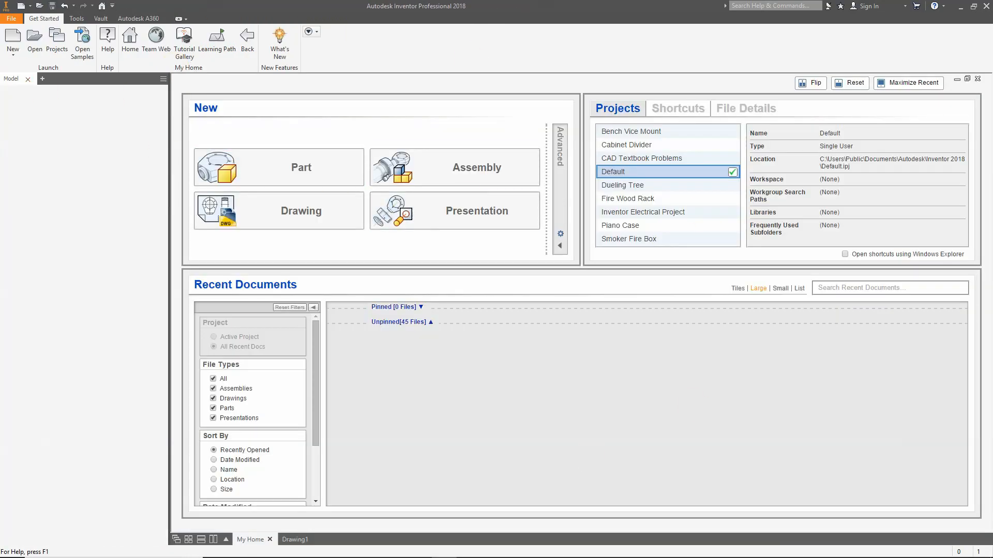
{"action": "key", "text": "ctrl+n"}
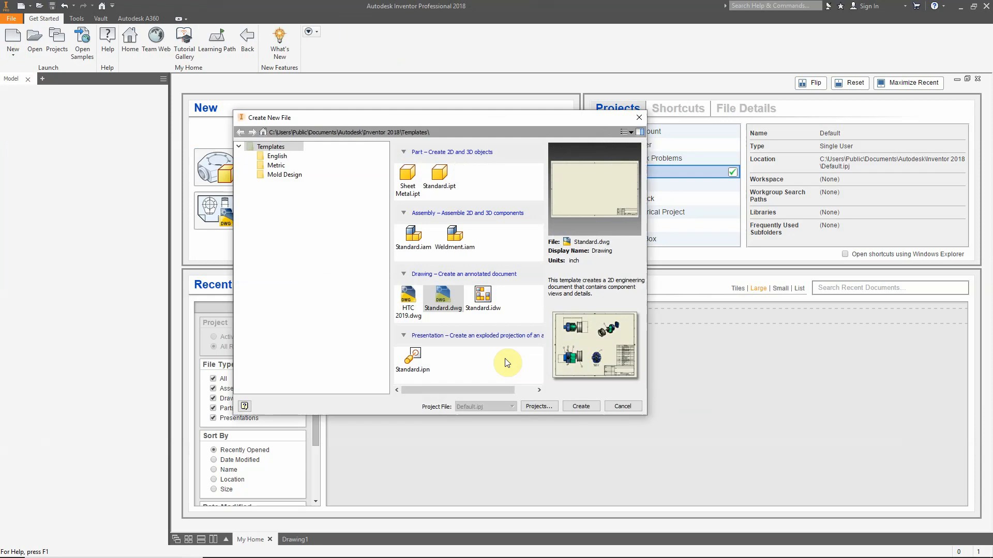